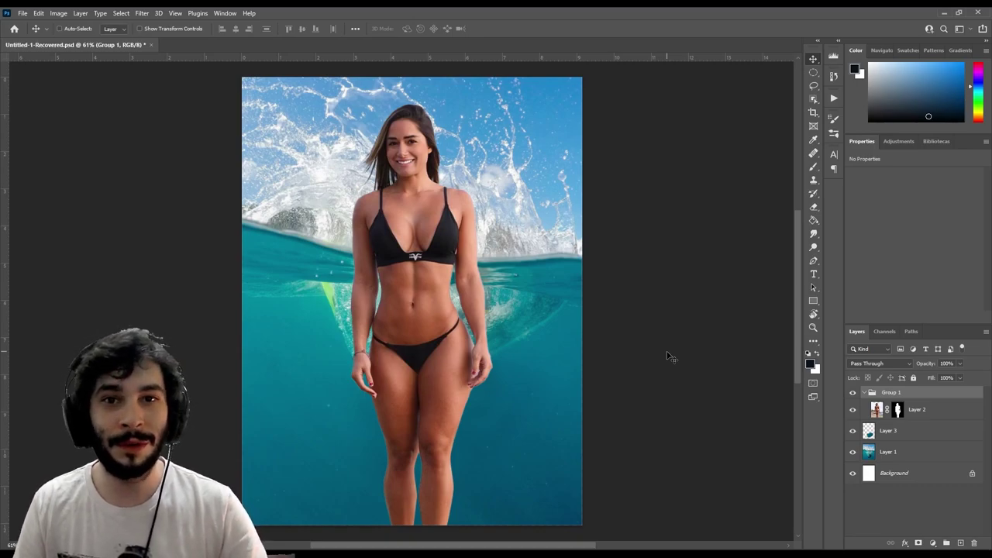
# Toggle Group 1 and Layer 3 visibility to check the background, then collapse Group 1.
pyautogui.scroll(2, 411, 155)
pyautogui.scroll(3, 411, 155)
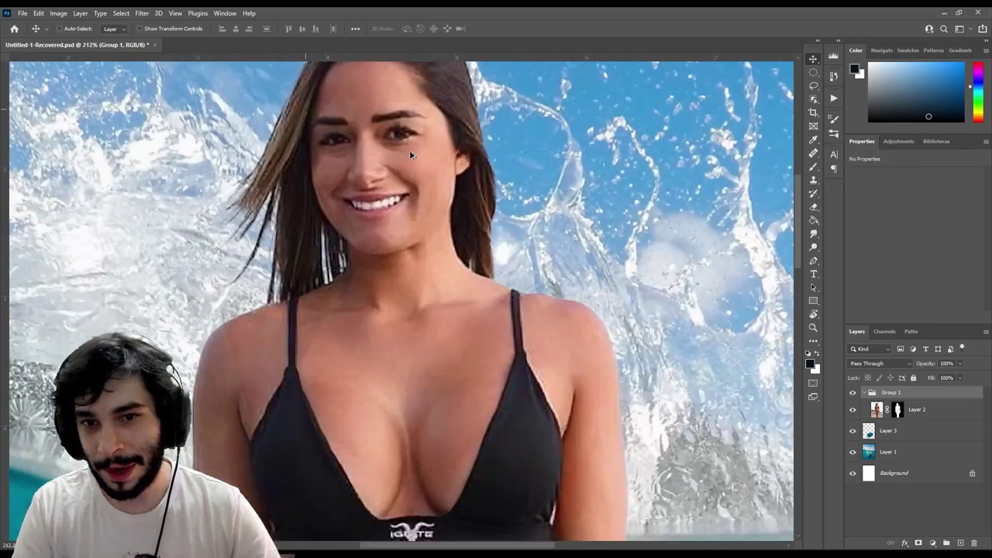
pyautogui.scroll(-3, 413, 156)
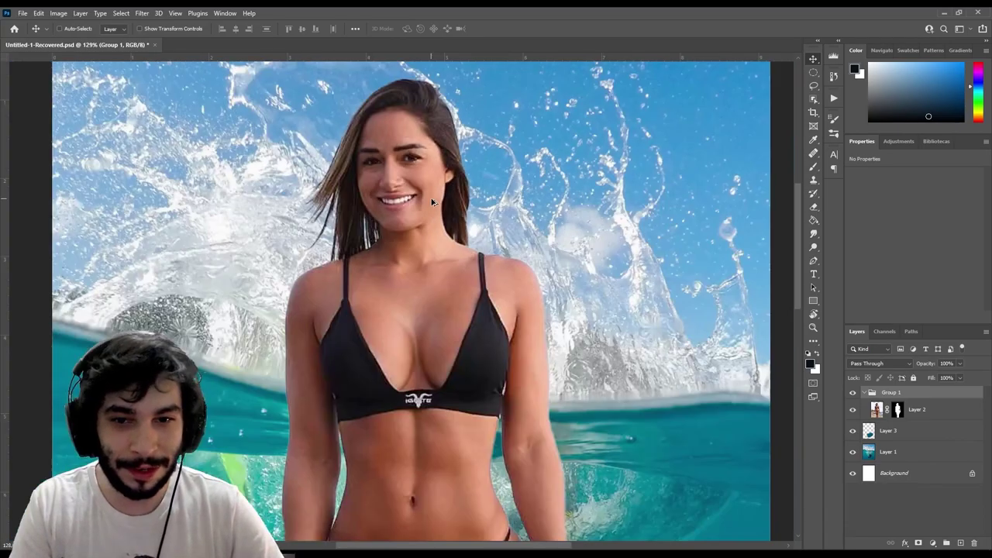
pyautogui.scroll(-3, 434, 224)
pyautogui.scroll(-1, 445, 262)
pyautogui.scroll(1, 434, 242)
pyautogui.click(853, 392)
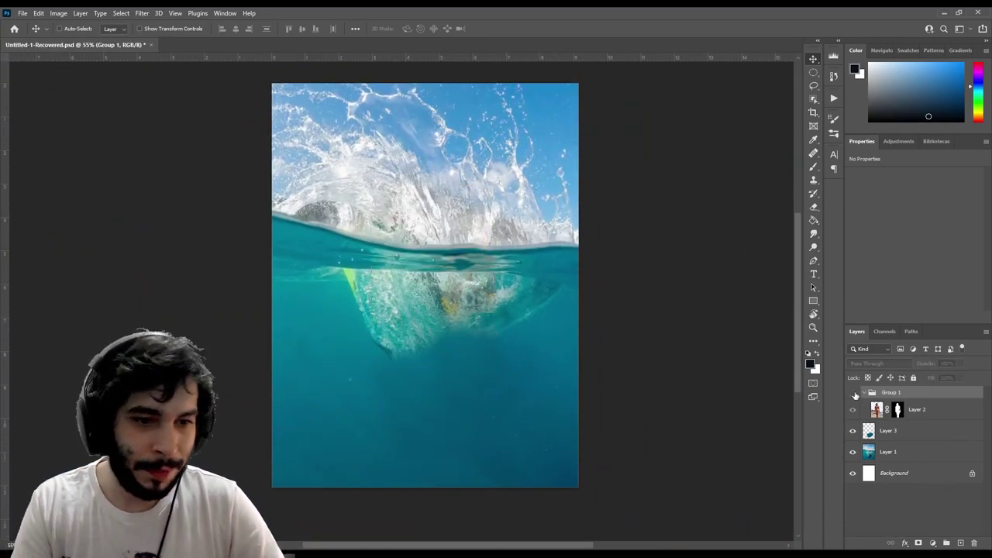
pyautogui.click(853, 431)
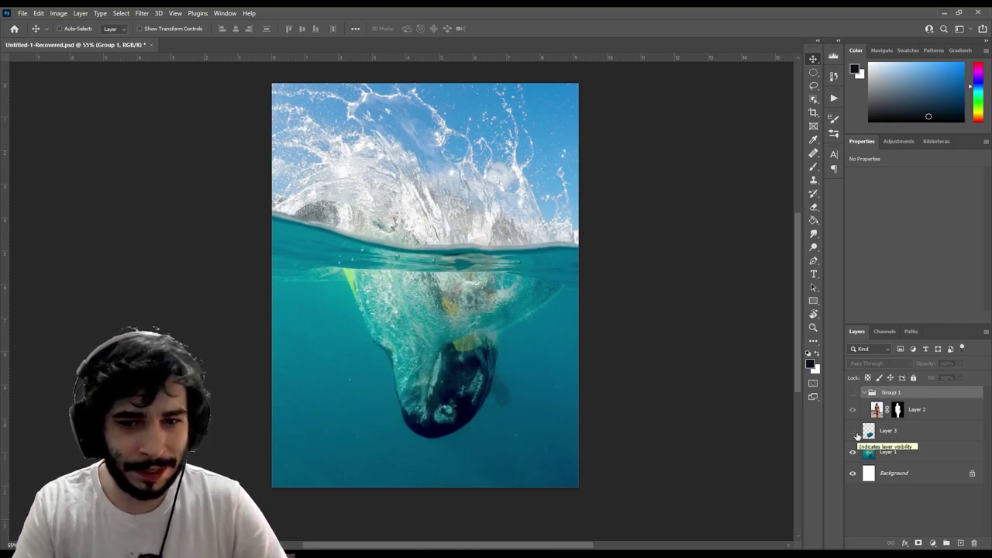
pyautogui.click(855, 431)
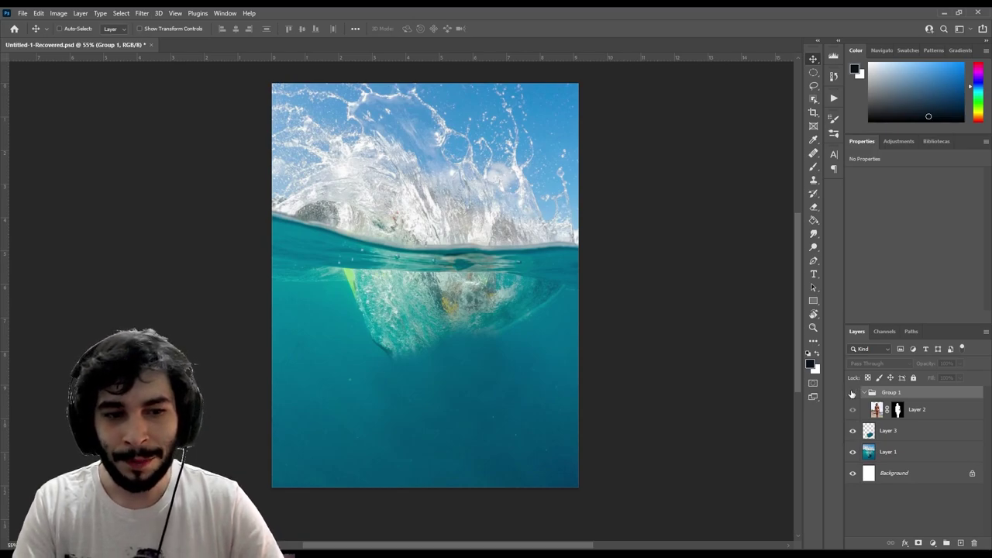
pyautogui.click(853, 393)
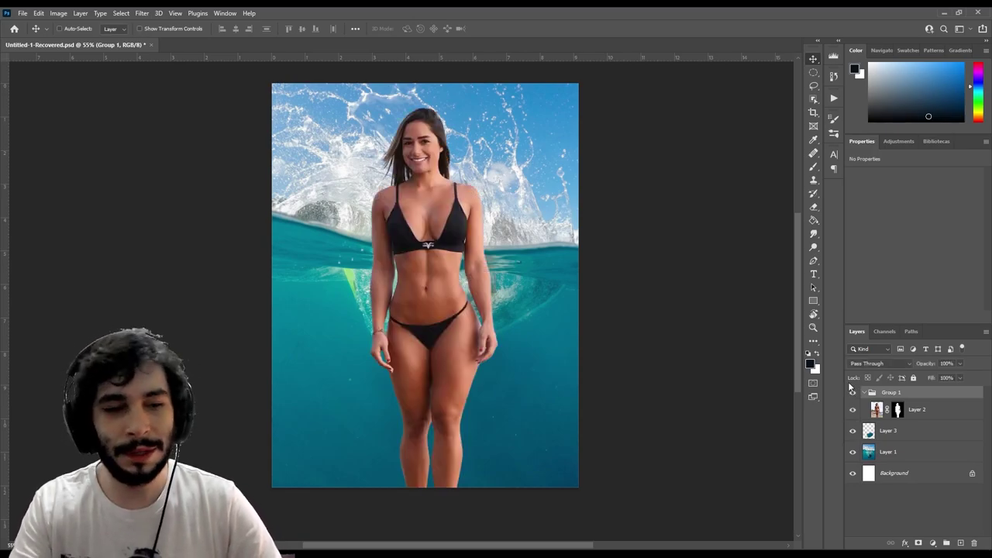
pyautogui.click(862, 392)
pyautogui.scroll(1, 535, 317)
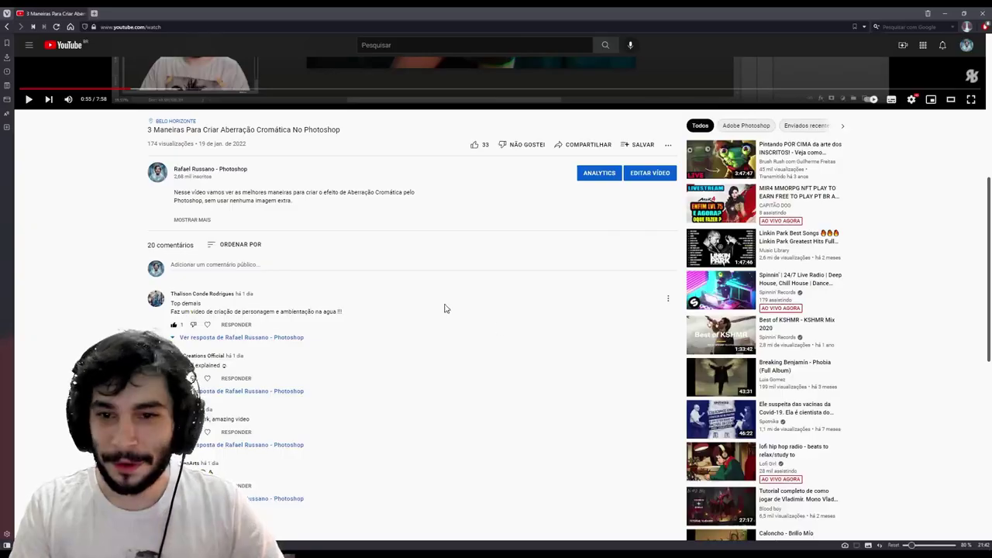
pyautogui.scroll(-2, 328, 261)
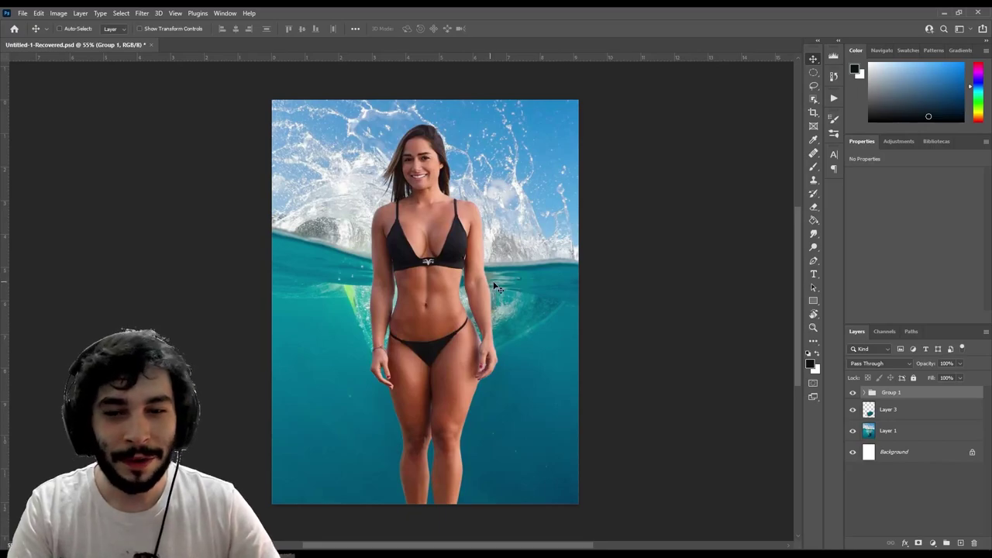
pyautogui.scroll(-2, 496, 288)
pyautogui.scroll(2, 449, 283)
pyautogui.scroll(1, 436, 279)
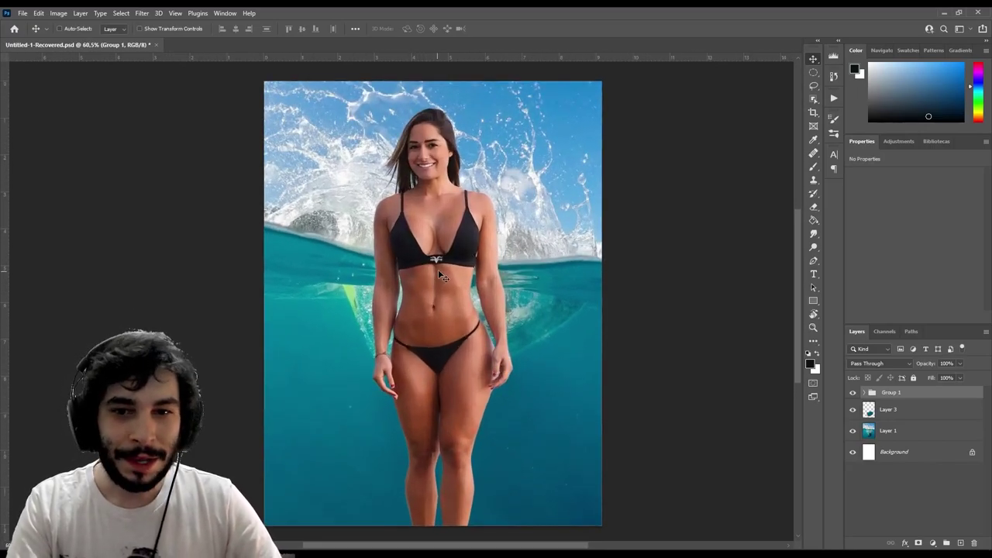
# Expand Group 1 and toggle the woman layer's mask off and on to view the beach photo.
pyautogui.click(866, 393)
pyautogui.click(896, 410)
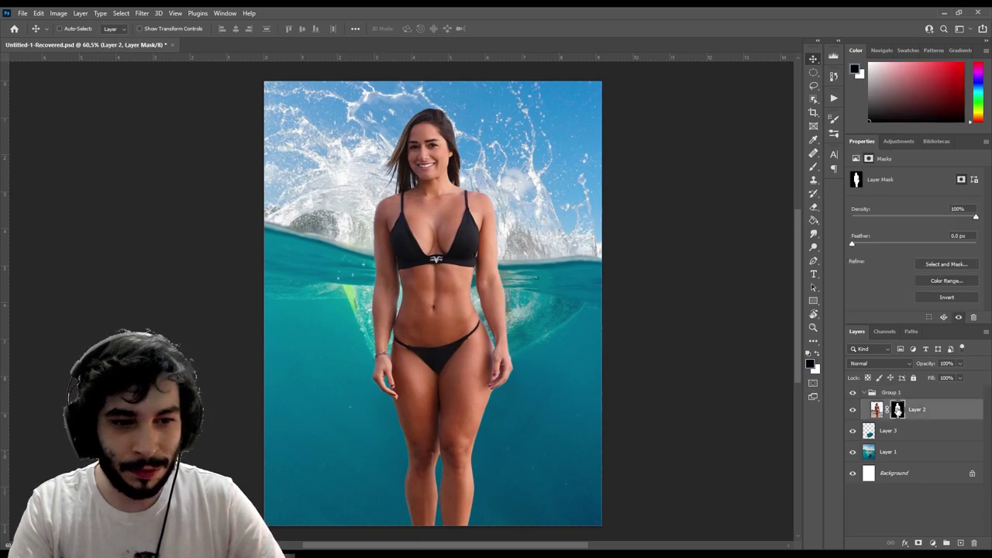
pyautogui.keyDown('shift'); pyautogui.click(898, 411); pyautogui.keyUp('shift')
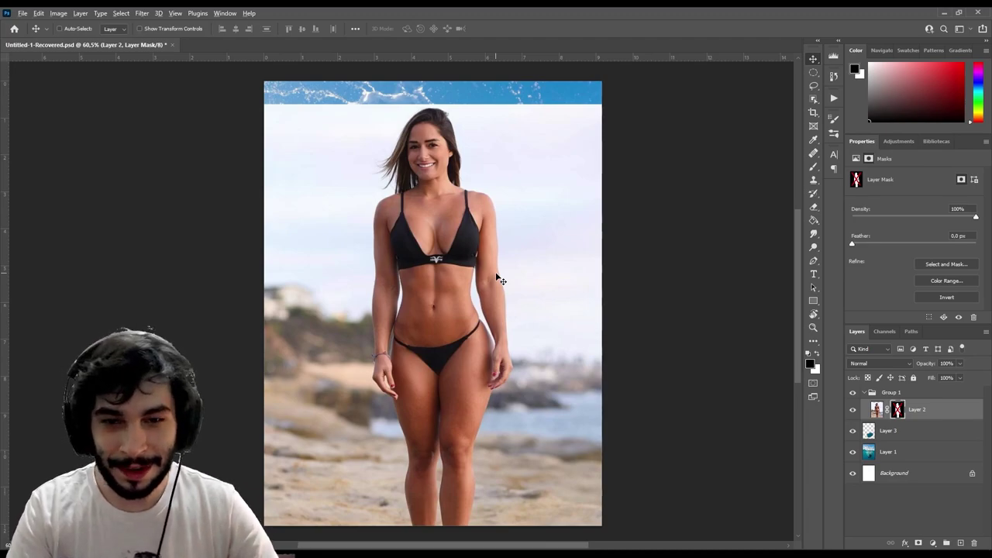
pyautogui.scroll(-1, 500, 280)
pyautogui.keyDown('shift'); pyautogui.click(898, 410); pyautogui.keyUp('shift')
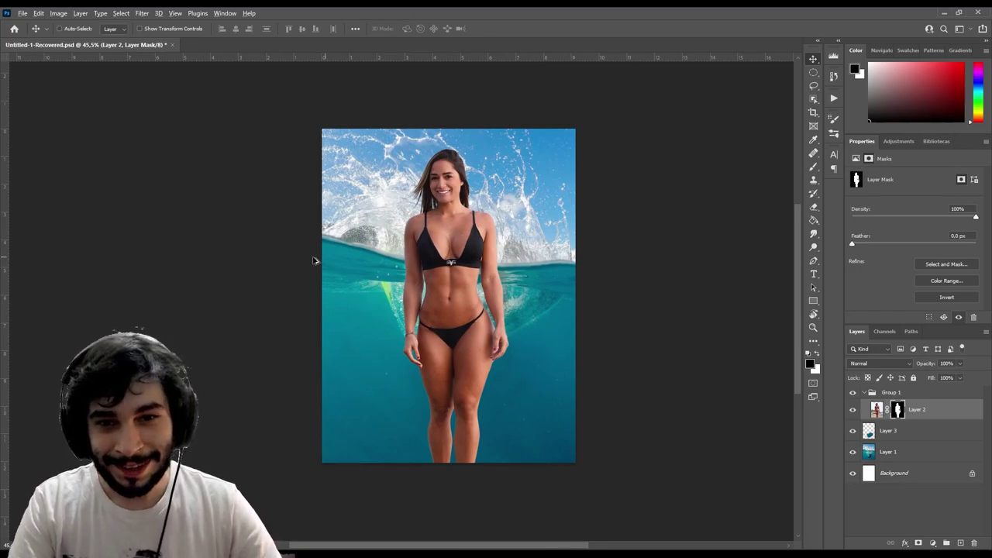
pyautogui.scroll(1, 314, 262)
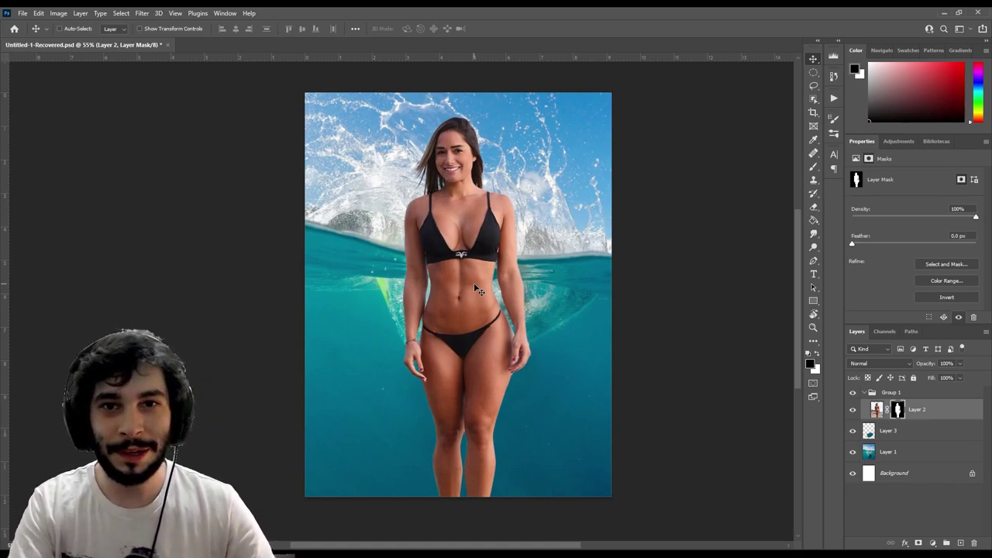
pyautogui.scroll(1, 477, 289)
pyautogui.scroll(-2, 479, 293)
pyautogui.scroll(1, 510, 286)
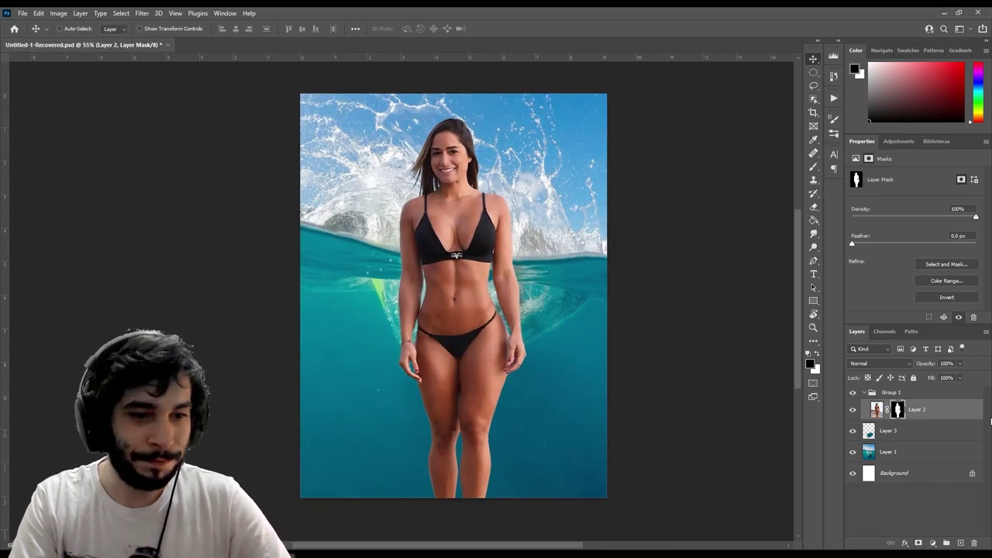
pyautogui.click(928, 413)
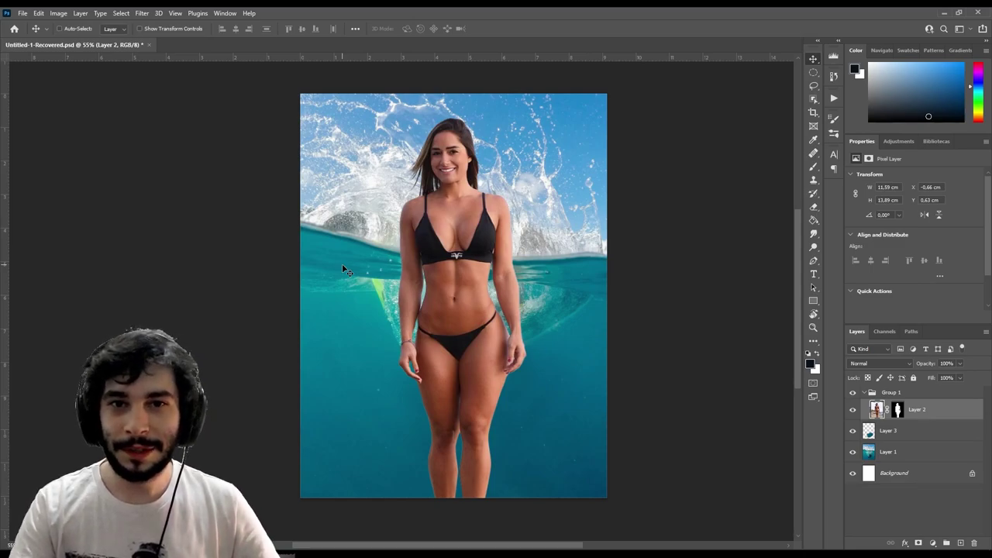
# Add a layer mask to Group 1 and lower the group's opacity to 0%.
pyautogui.click(865, 392)
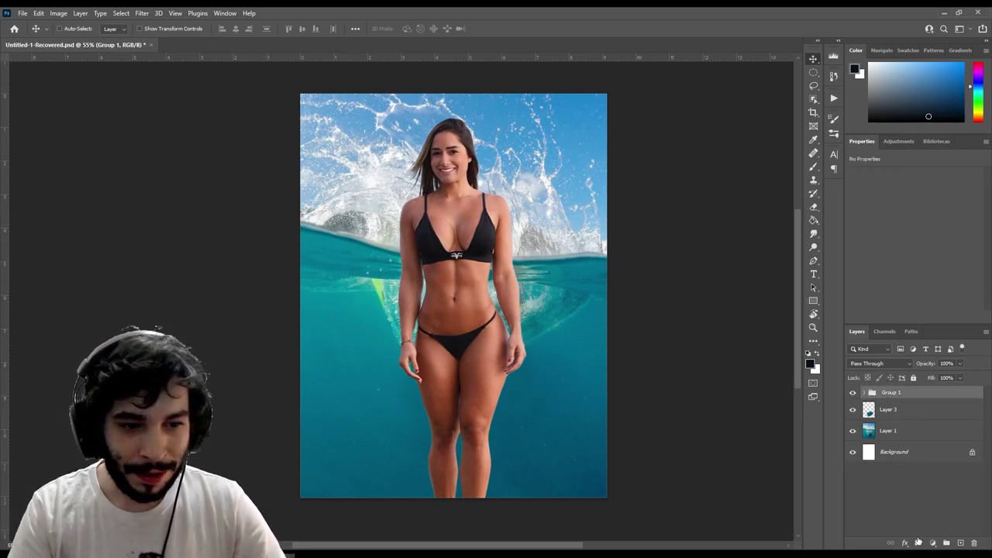
pyautogui.click(865, 392)
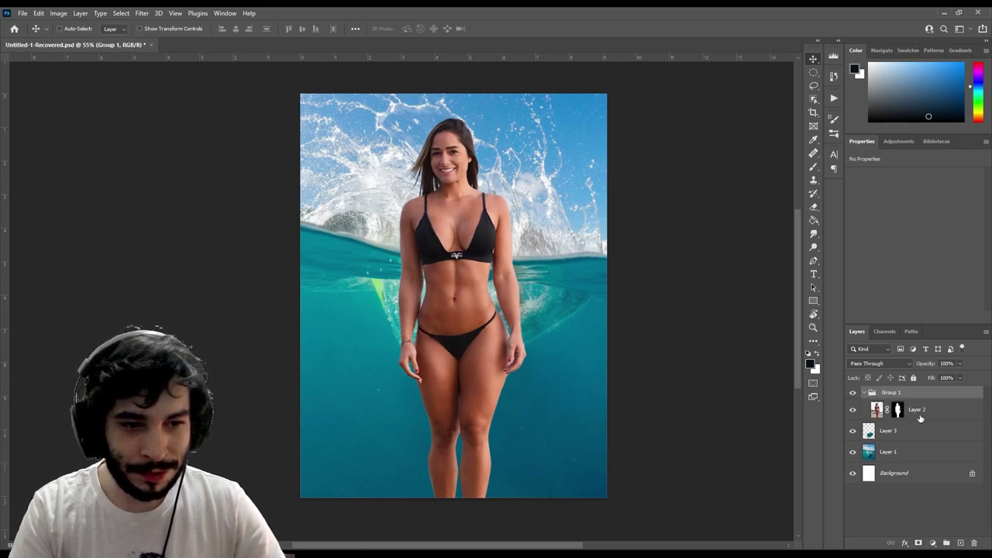
pyautogui.click(922, 411)
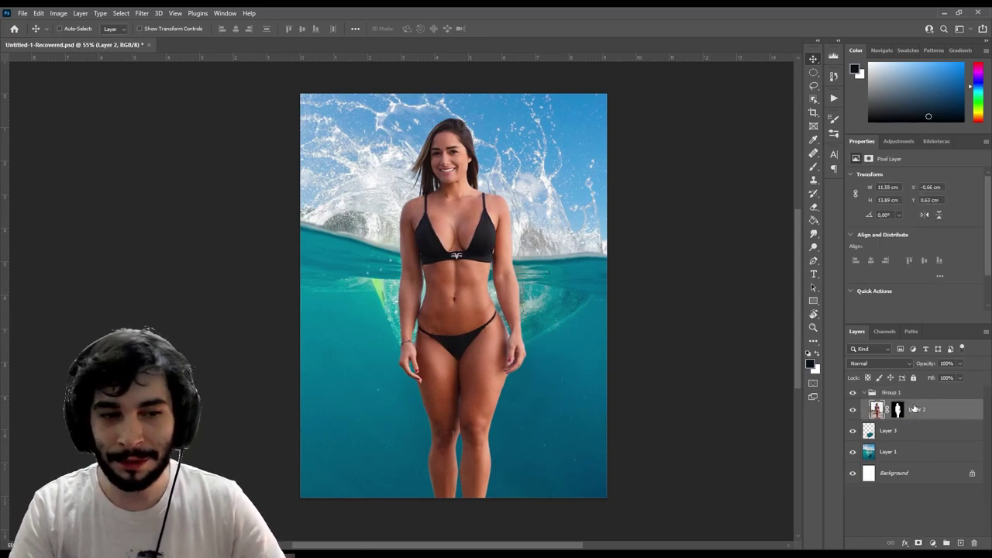
pyautogui.click(865, 392)
pyautogui.click(918, 543)
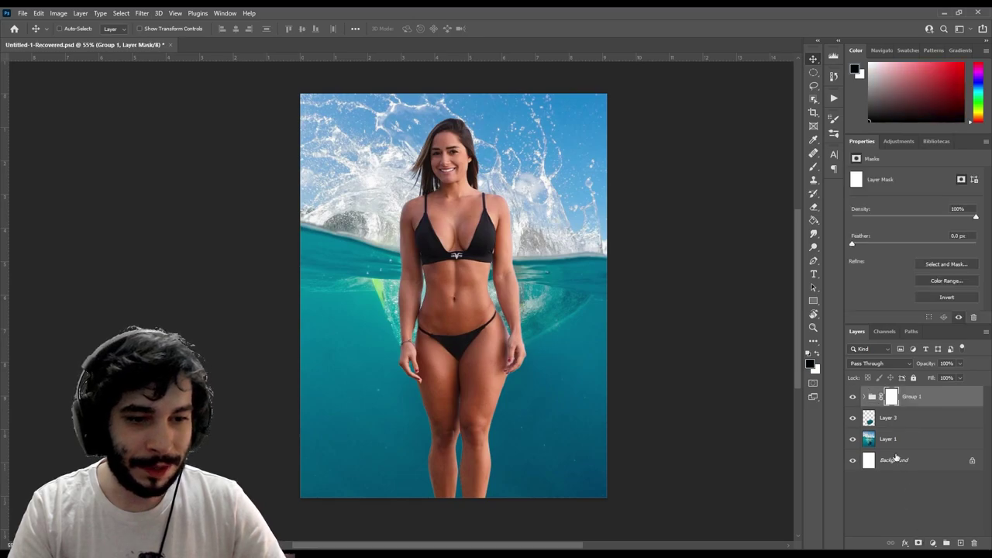
pyautogui.moveTo(929, 364); pyautogui.dragTo(871, 372)
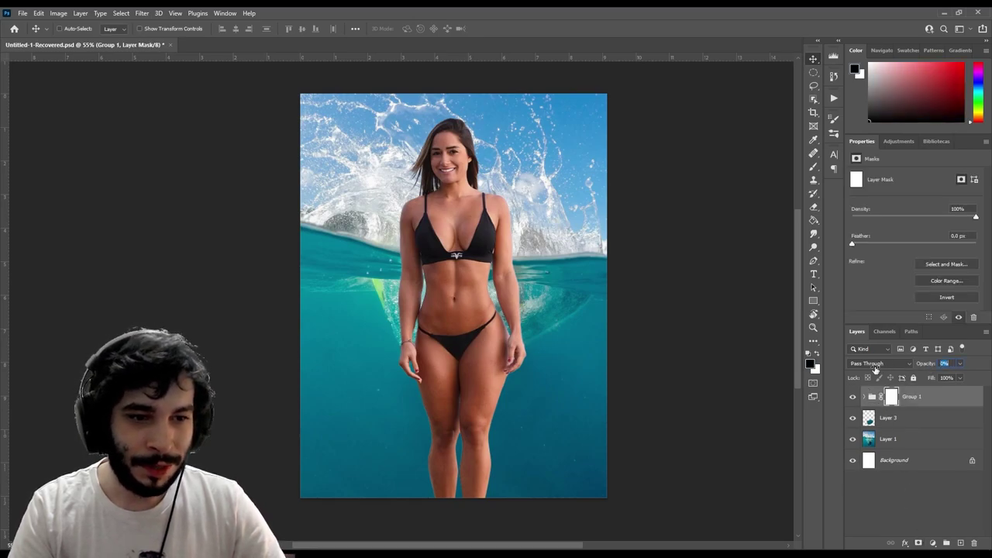
# Trace a pen path around the waterline band, convert it to a selection, and fill it black.
pyautogui.scroll(3, 457, 264)
pyautogui.scroll(3, 465, 266)
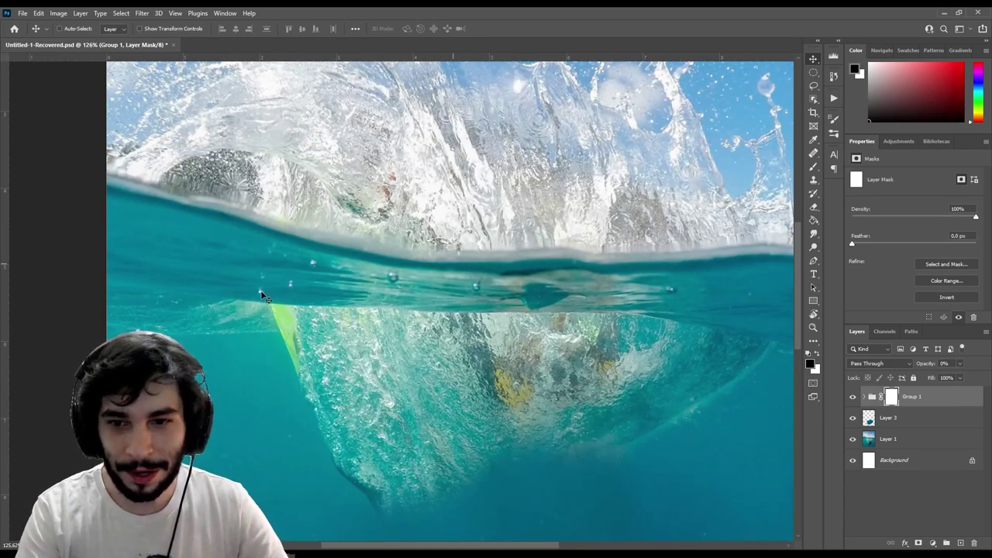
pyautogui.press('p')
pyautogui.click(245, 301)
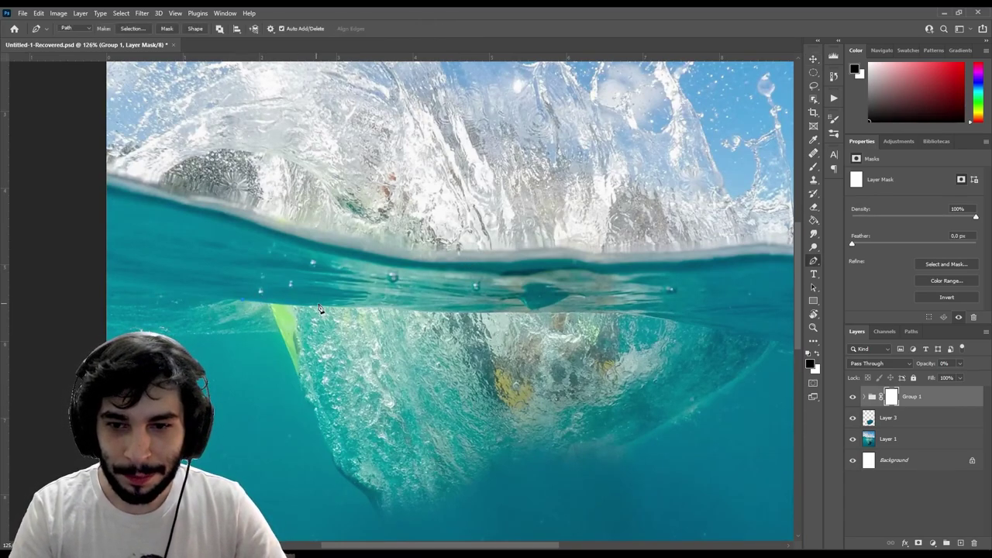
pyautogui.click(359, 307)
pyautogui.click(462, 314)
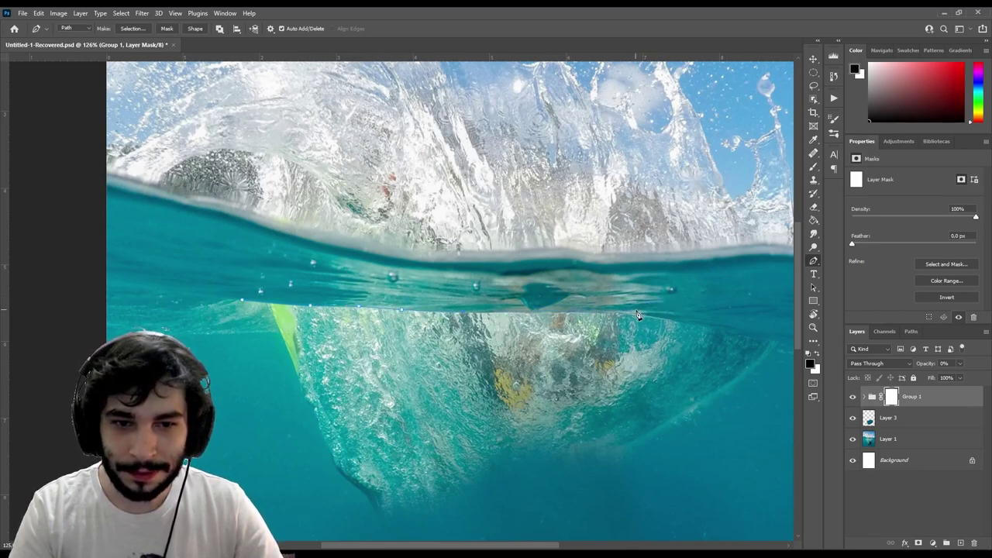
pyautogui.click(731, 308)
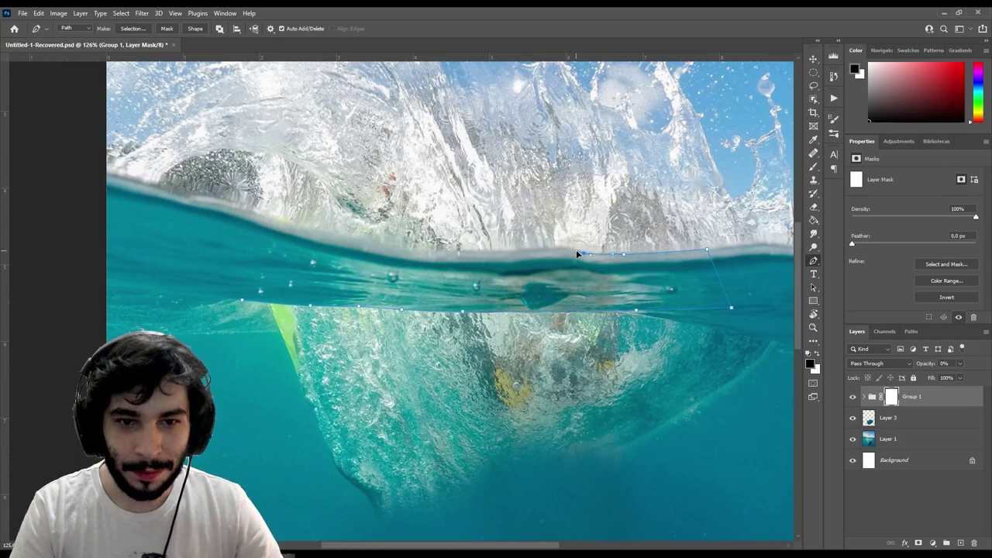
pyautogui.click(499, 252)
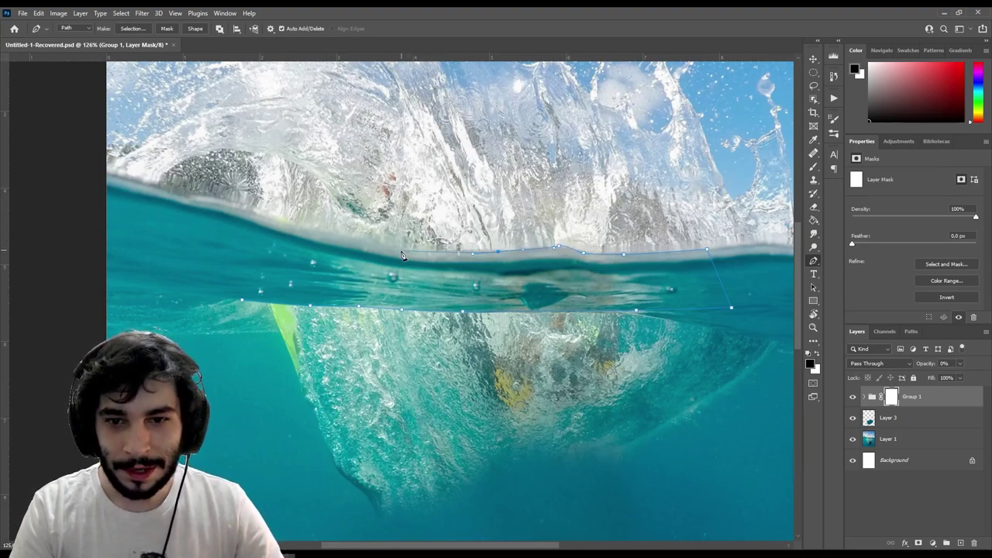
pyautogui.click(293, 231)
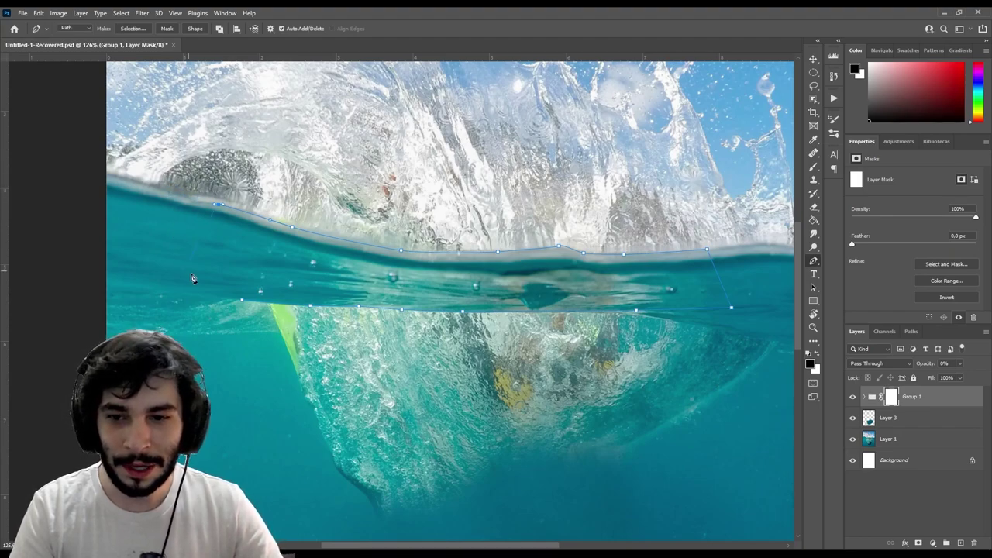
pyautogui.click(211, 287)
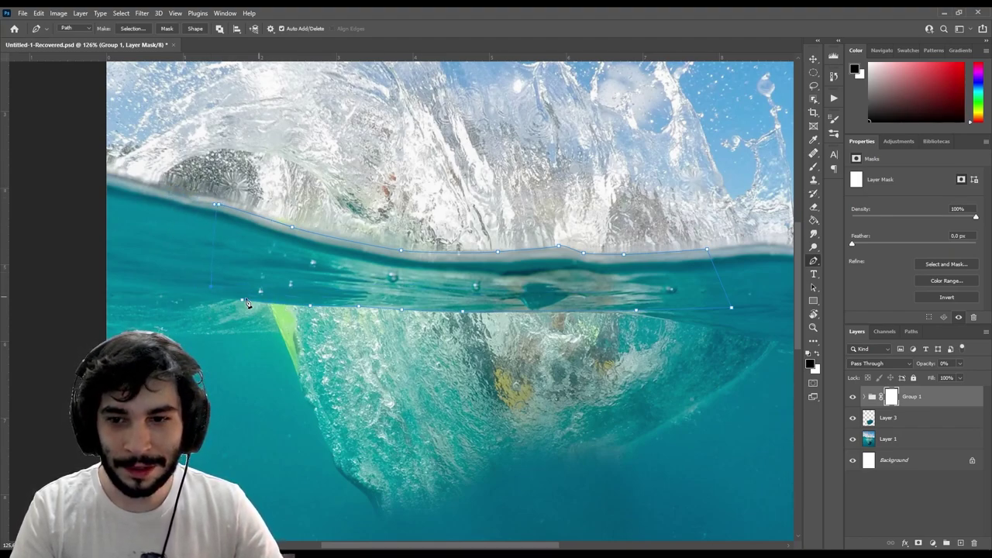
pyautogui.hotkey('ctrl', 'Return')
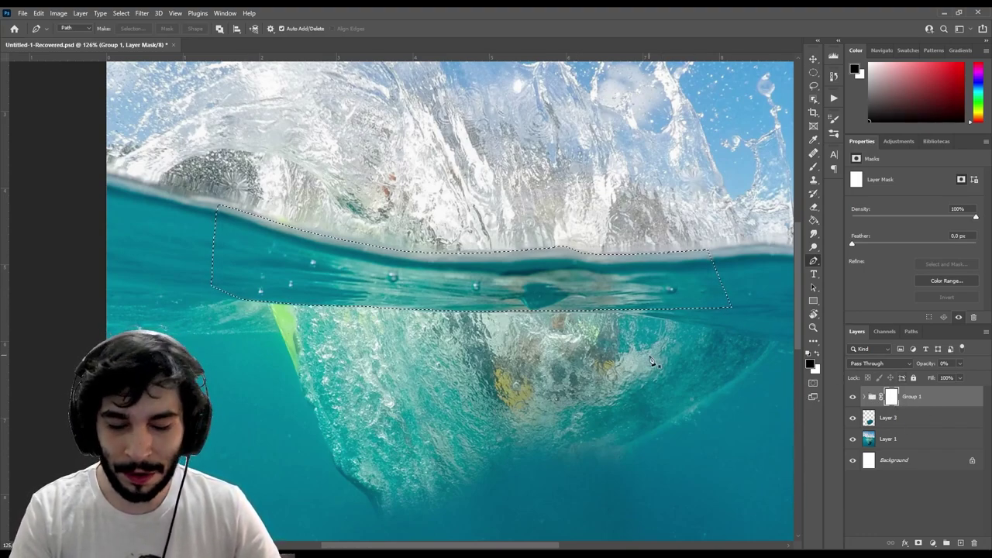
pyautogui.hotkey('alt', 'BackSpace')
# Deselect the waterline band, fit the image to screen, and return Group 1 to 100% opacity.
pyautogui.press('x')
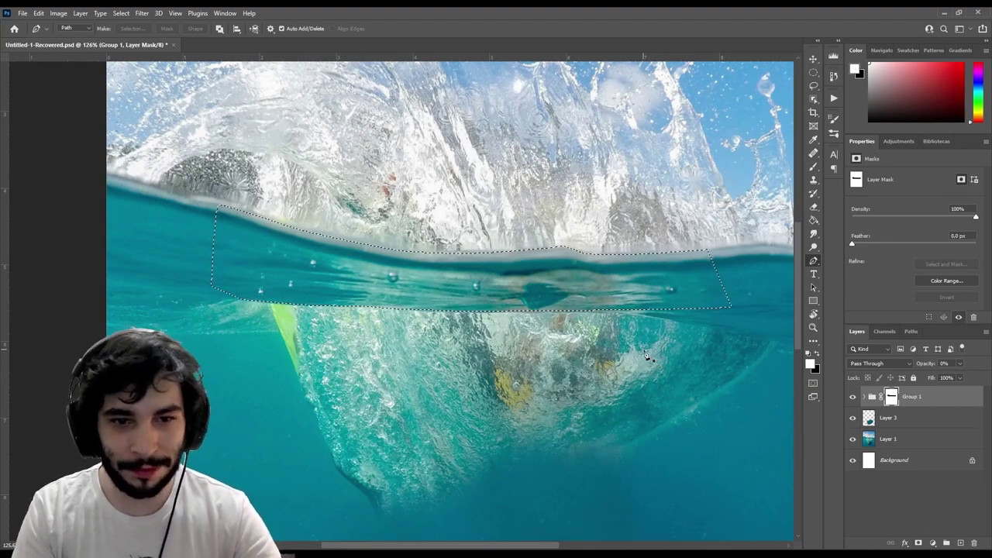
pyautogui.hotkey('ctrl', 'd')
pyautogui.press('v')
pyautogui.hotkey('ctrl', '0')
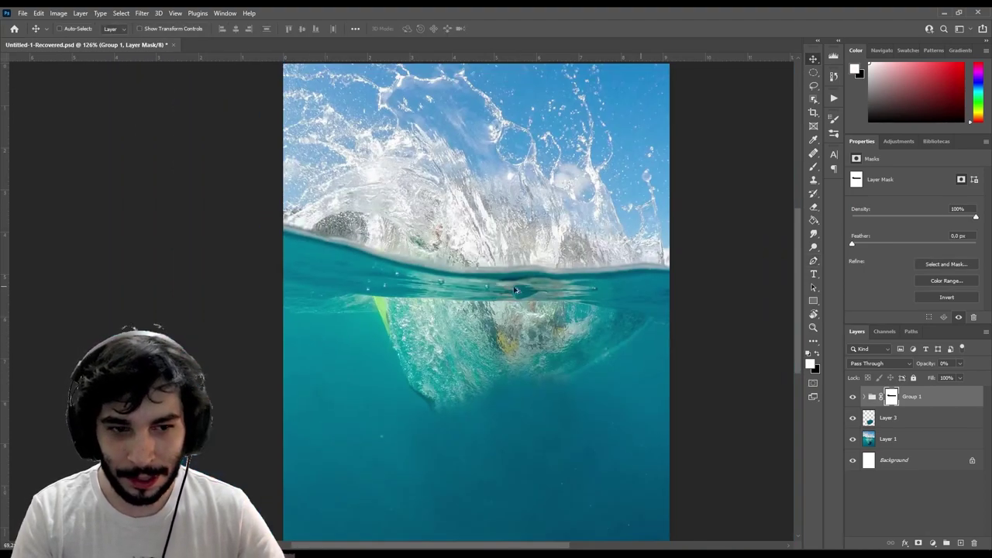
pyautogui.hotkey('ctrl', '2')
pyautogui.moveTo(918, 367); pyautogui.dragTo(989, 369)
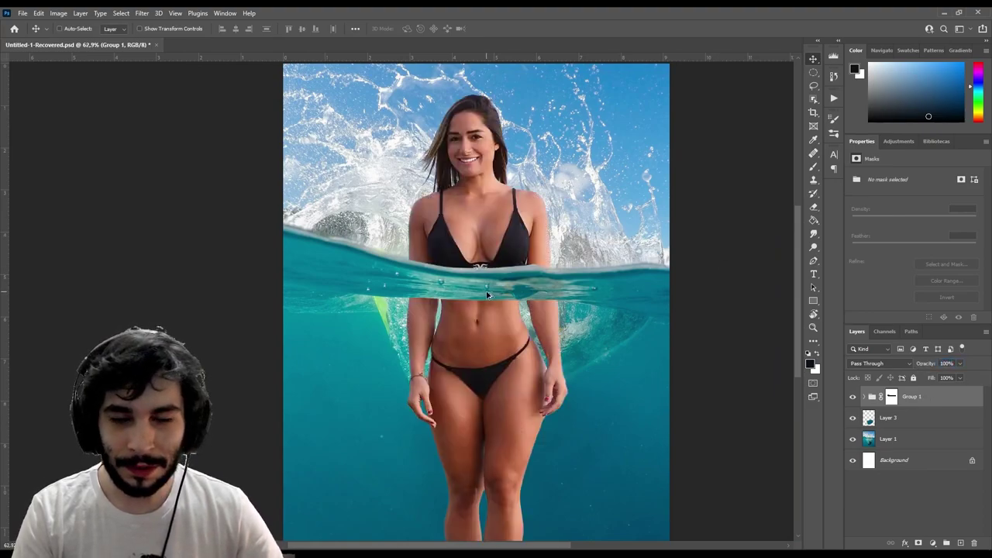
pyautogui.scroll(-2, 487, 295)
pyautogui.scroll(1, 491, 293)
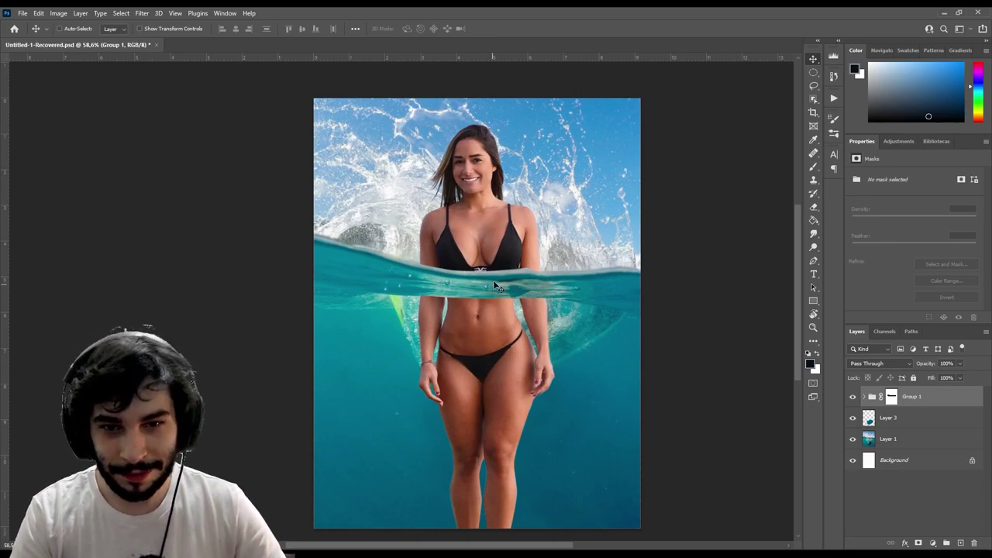
pyautogui.scroll(2, 493, 286)
pyautogui.scroll(1, 496, 279)
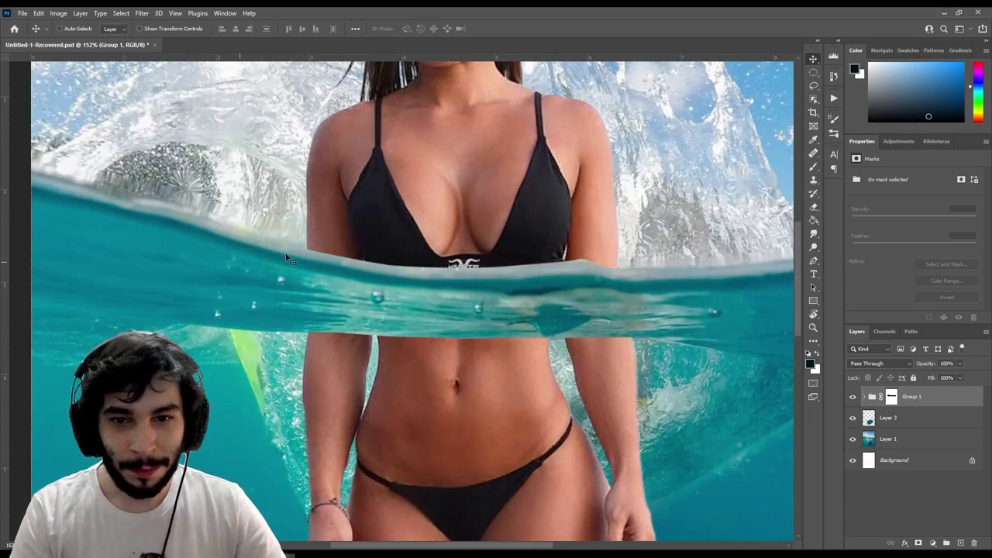
pyautogui.click(891, 397)
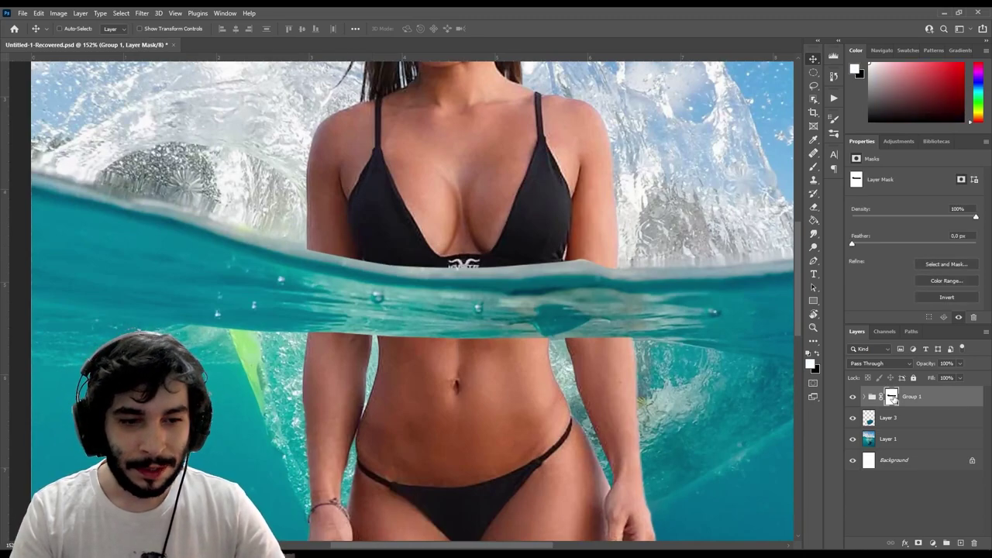
# Set up a black brush at 39 px, 63% opacity and 74% flow.
pyautogui.press('b')
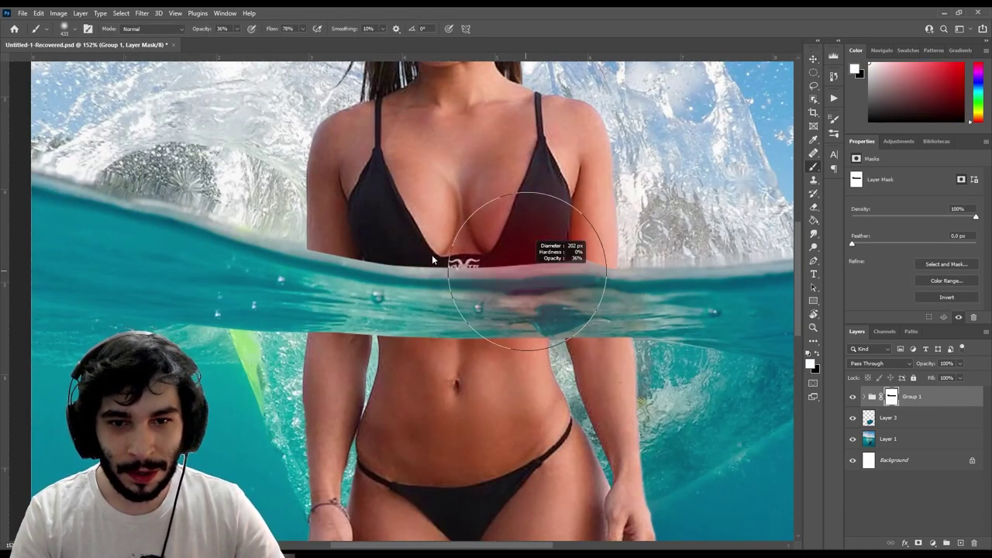
pyautogui.rightClick(574, 273)
pyautogui.press('Escape')
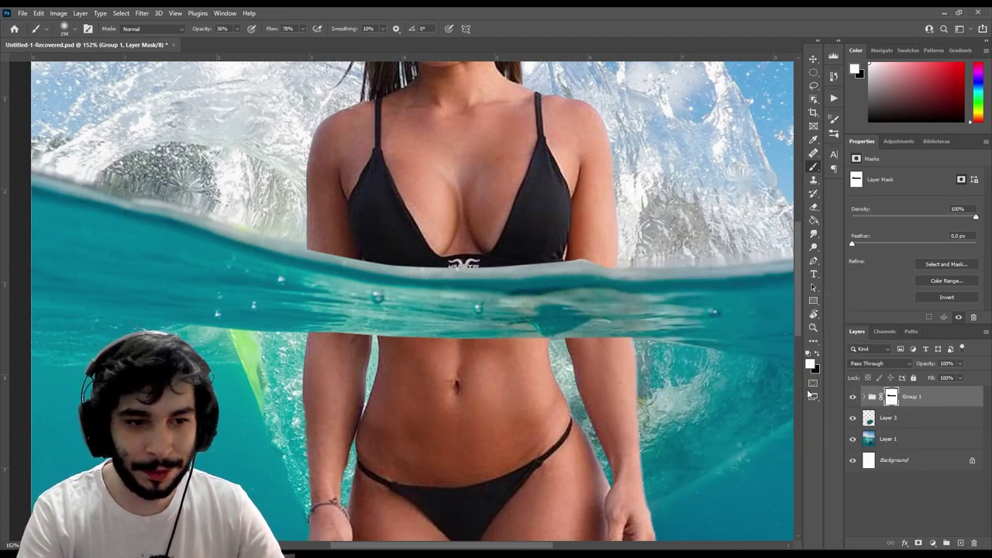
pyautogui.moveTo(687, 289); pyautogui.dragTo(636, 281)
pyautogui.press('x')
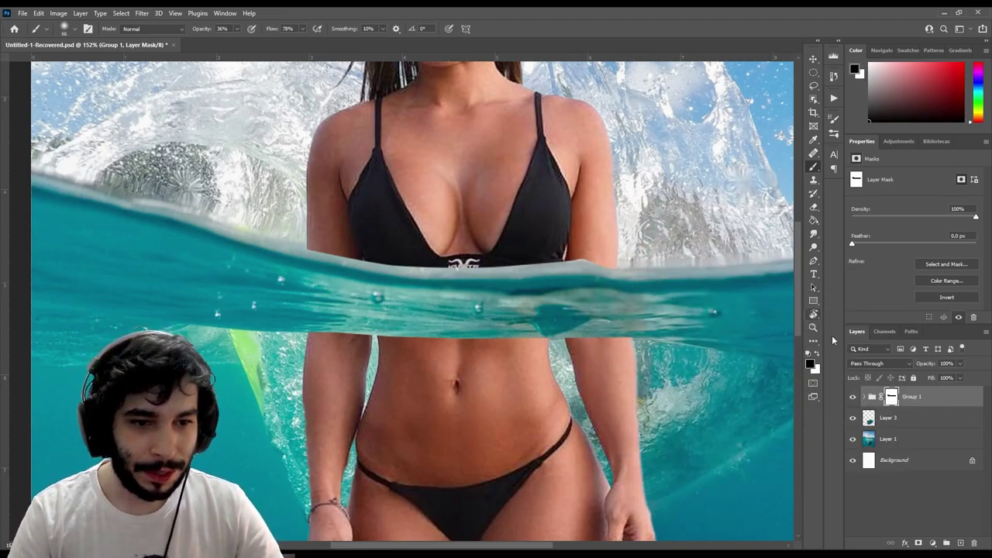
pyautogui.moveTo(272, 32); pyautogui.dragTo(267, 32)
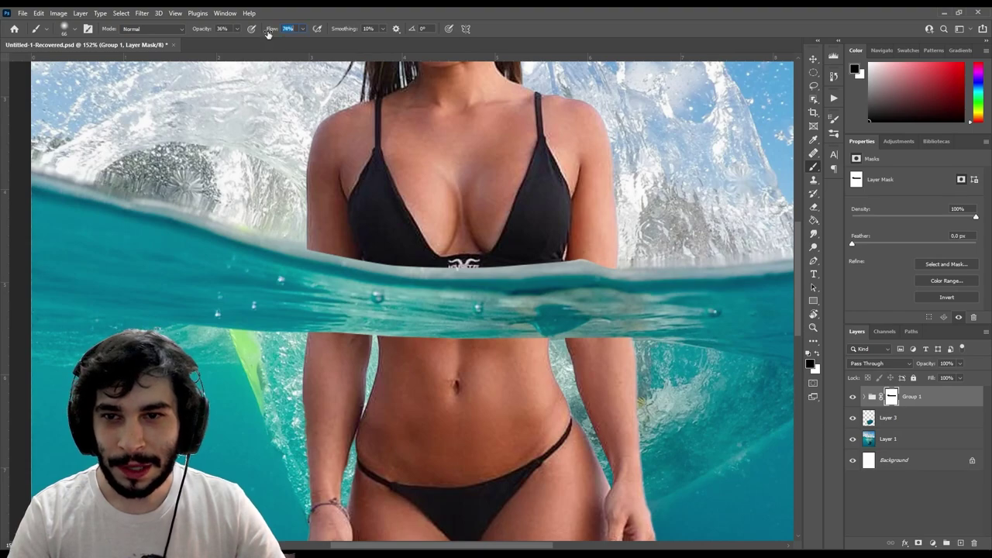
pyautogui.moveTo(198, 31); pyautogui.dragTo(219, 31)
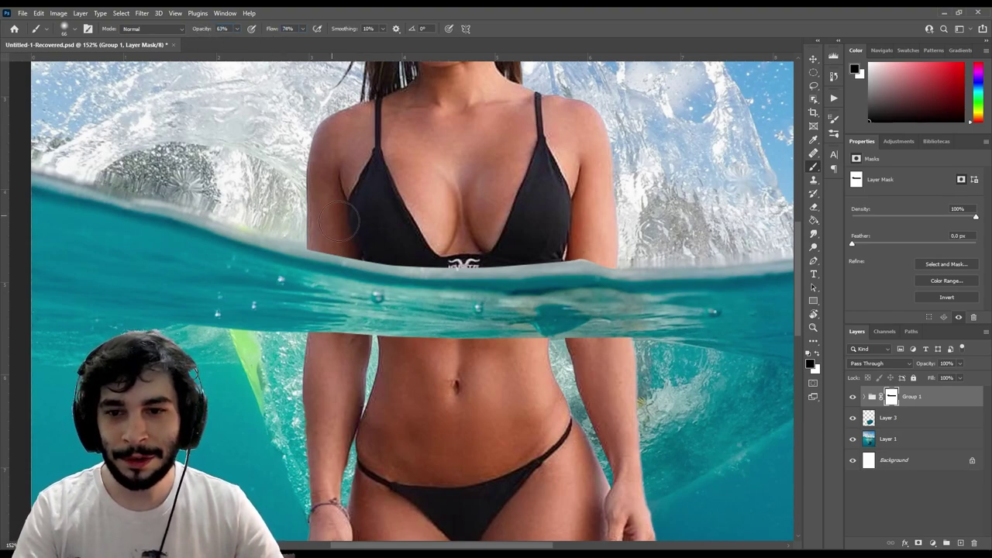
pyautogui.moveTo(323, 249); pyautogui.dragTo(319, 250)
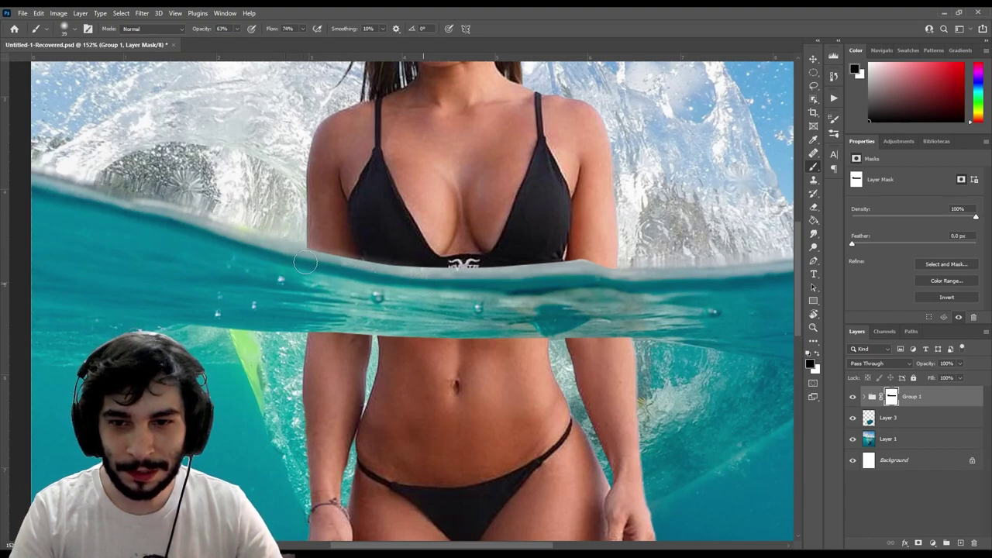
# Paint along the waterline under the bikini on the group mask to blend the edge.
pyautogui.moveTo(424, 286); pyautogui.dragTo(577, 276)
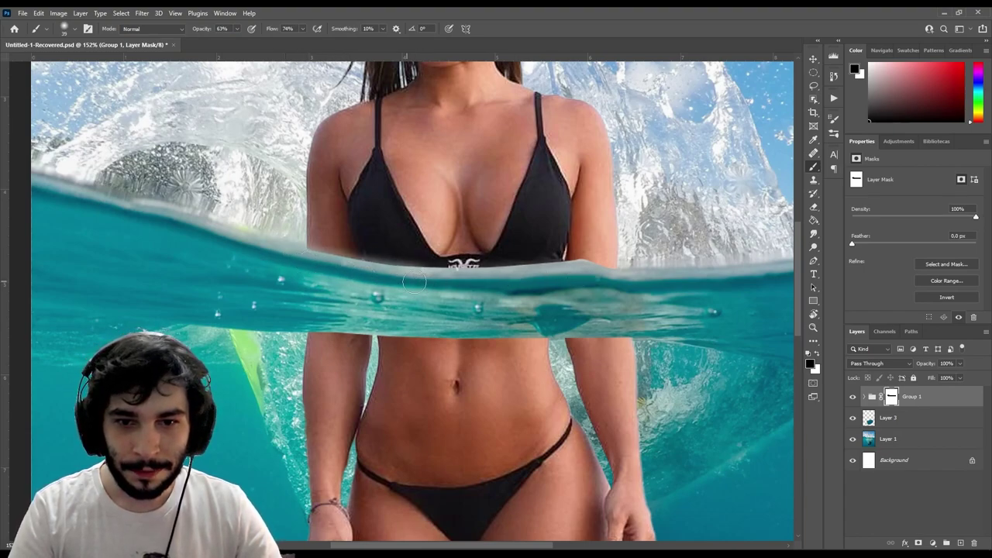
pyautogui.moveTo(414, 282); pyautogui.dragTo(576, 275)
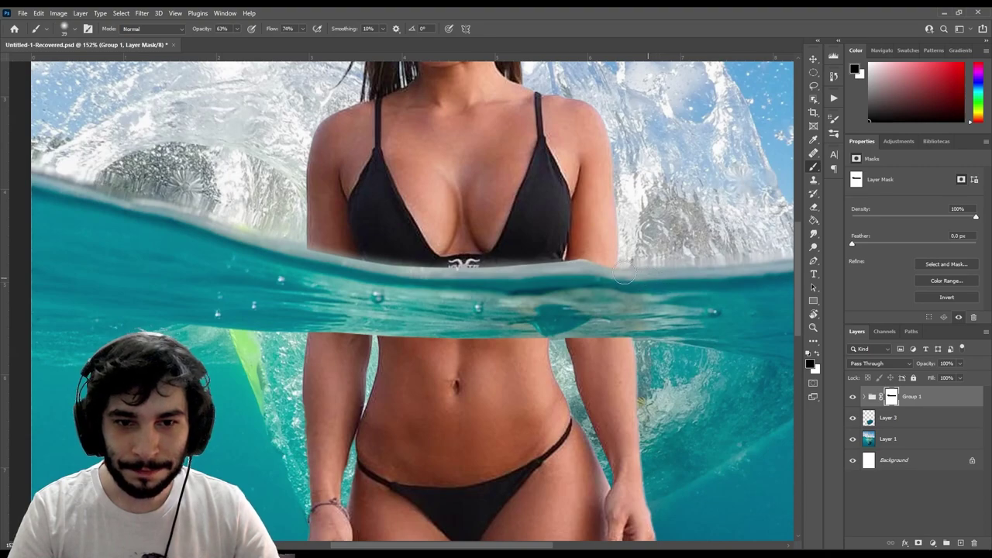
pyautogui.moveTo(627, 276); pyautogui.dragTo(406, 275)
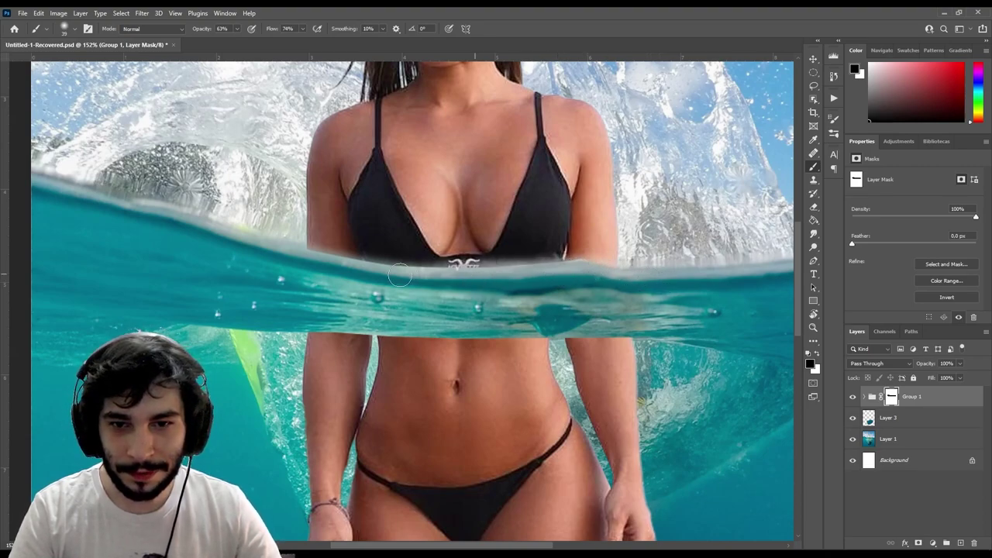
pyautogui.moveTo(496, 286); pyautogui.dragTo(261, 250)
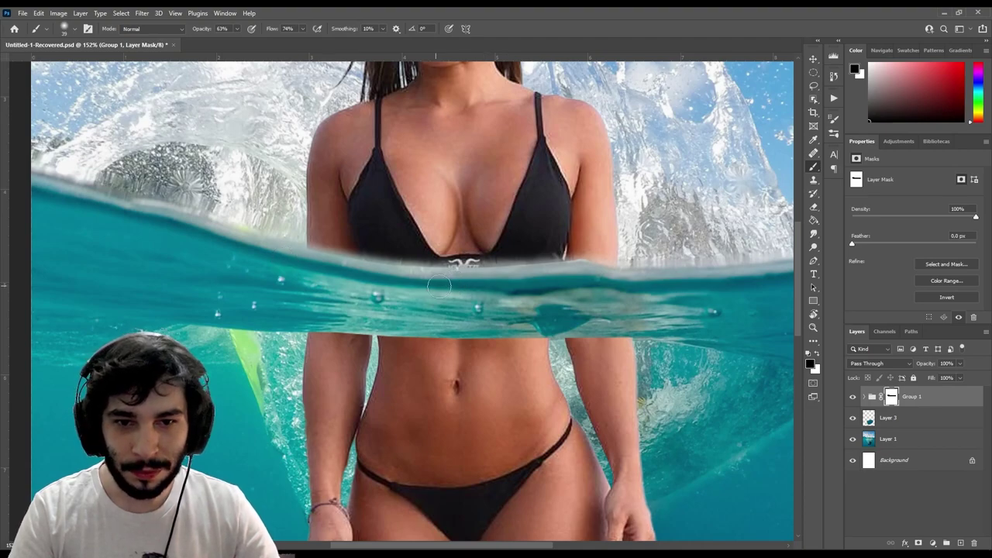
# Select Group 1 with the Move tool, expand it, and choose Layer 2 inside.
pyautogui.scroll(-2, 416, 297)
pyautogui.scroll(-3, 416, 297)
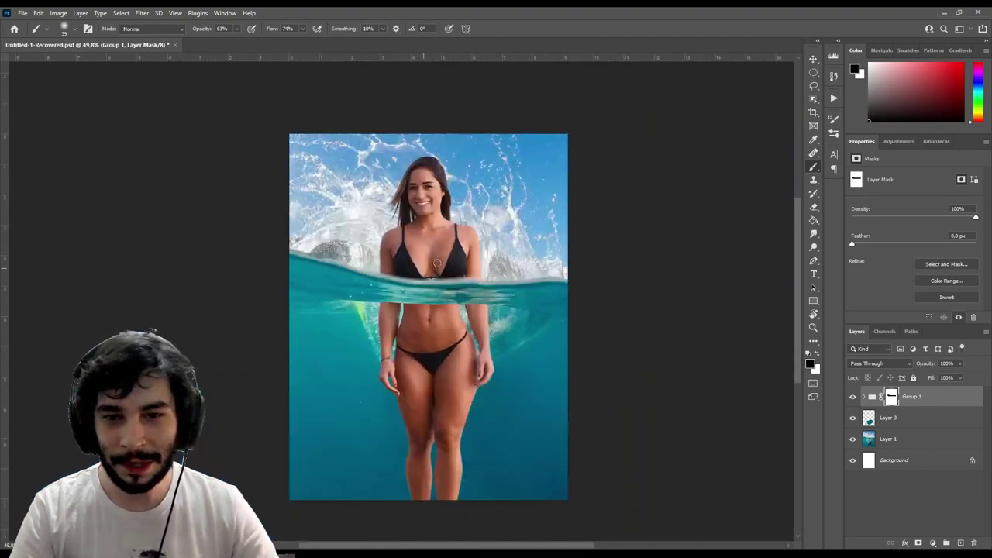
pyautogui.scroll(-1, 433, 267)
pyautogui.scroll(1, 432, 267)
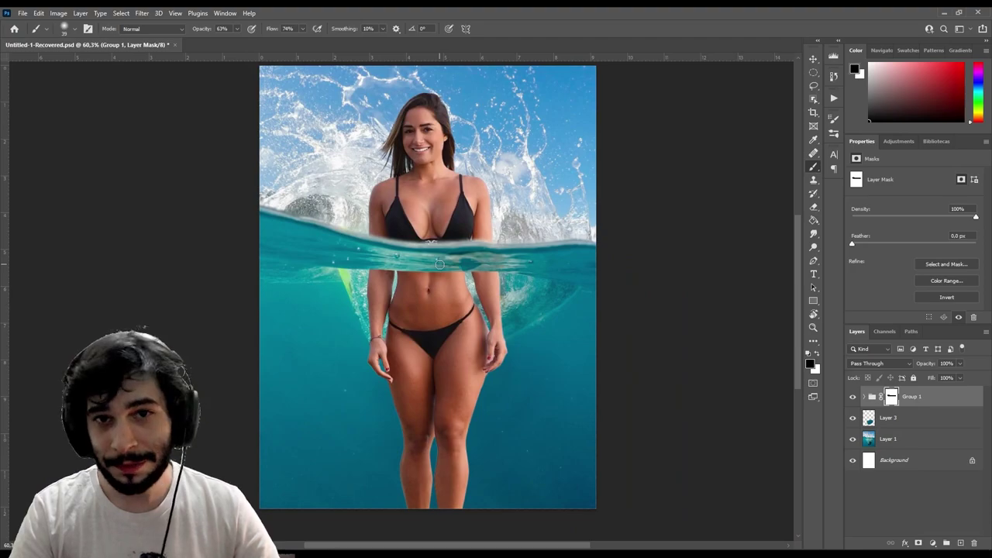
pyautogui.scroll(-1, 502, 265)
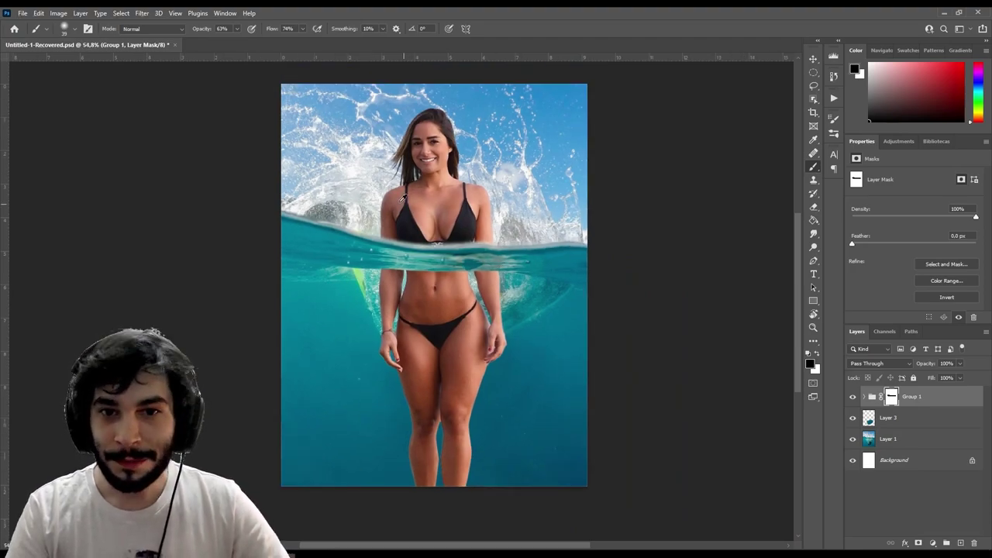
pyautogui.scroll(1, 541, 208)
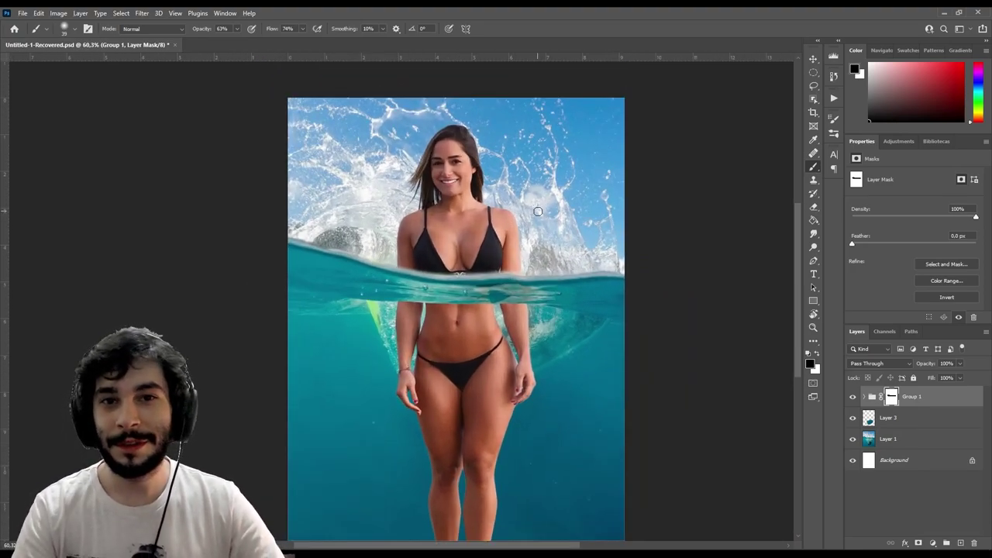
pyautogui.press('v')
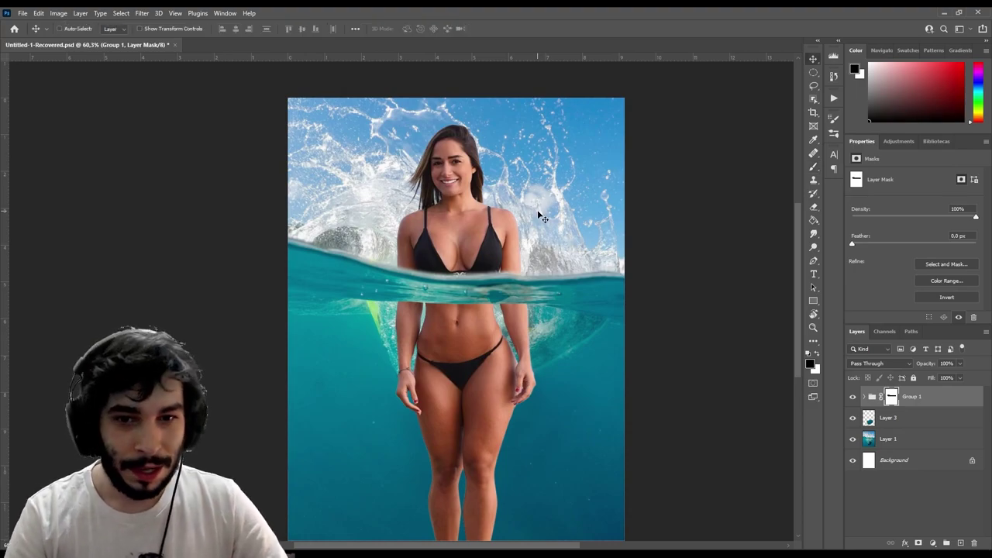
pyautogui.scroll(-1, 542, 218)
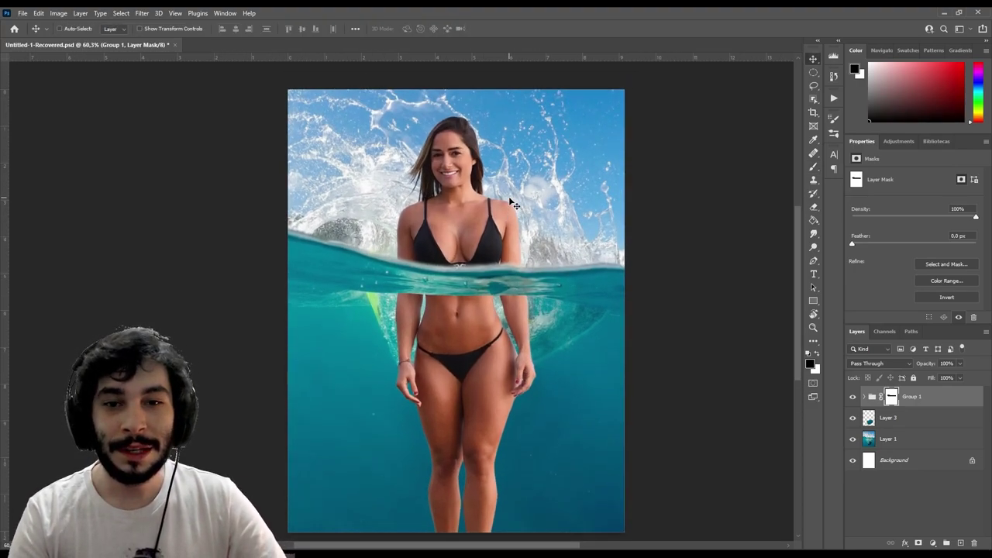
pyautogui.scroll(-1, 512, 203)
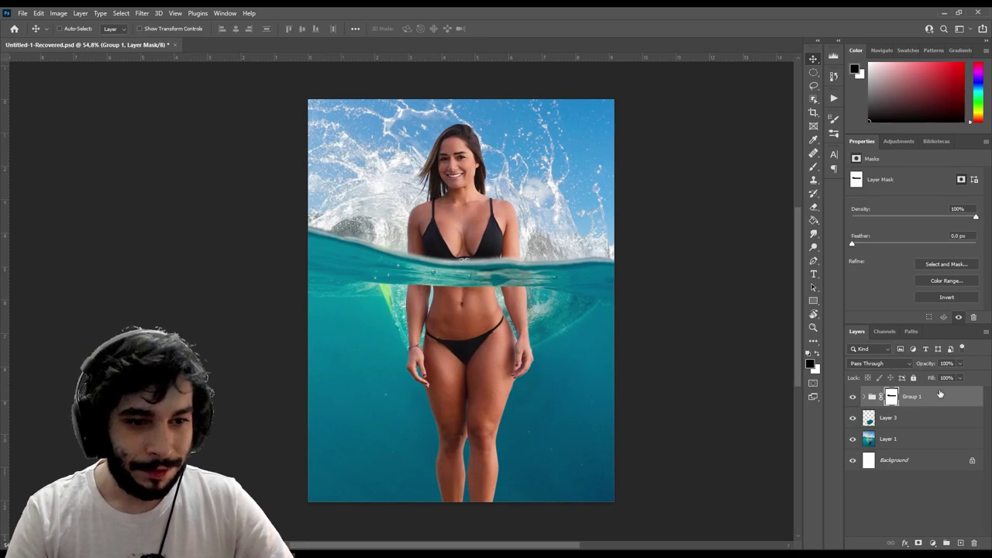
pyautogui.click(870, 397)
pyautogui.click(865, 397)
pyautogui.click(931, 418)
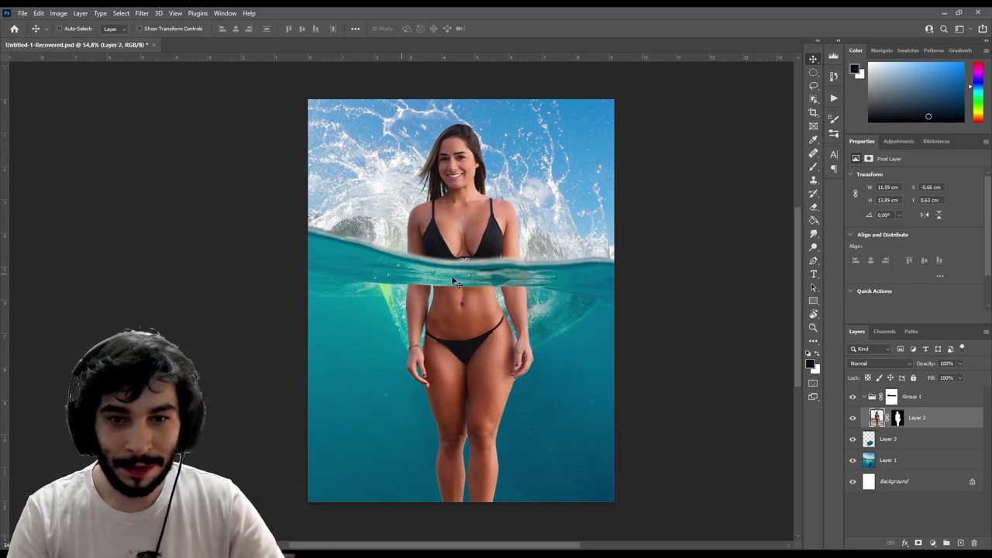
pyautogui.press('p')
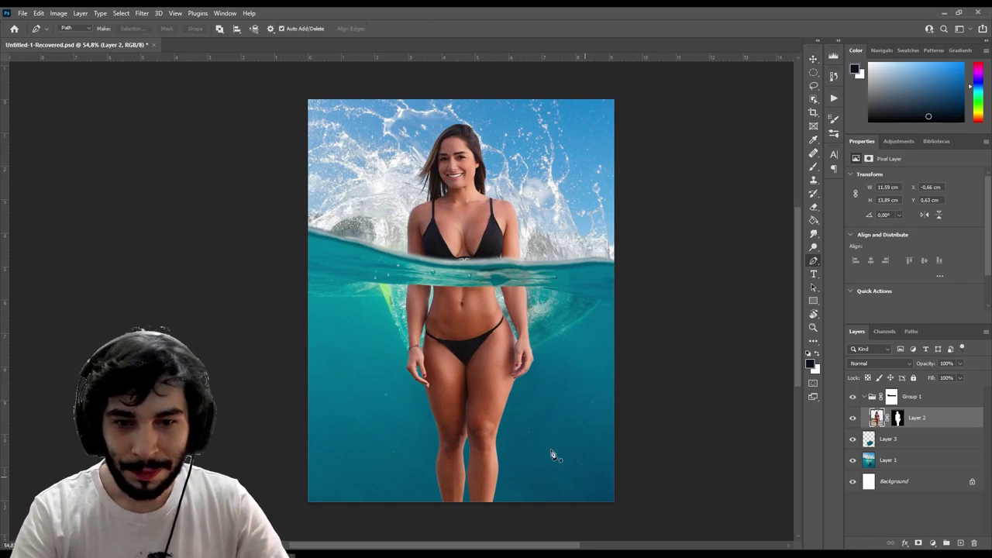
# Draw a trapezoid from the waterline to the image bottom, select it, and add Curves.
pyautogui.click(590, 278)
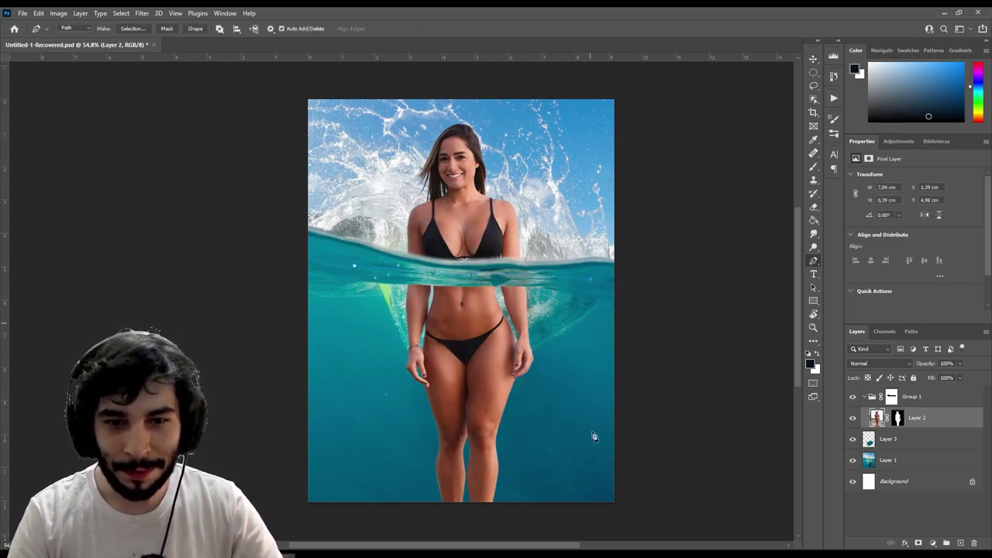
pyautogui.moveTo(548, 513); pyautogui.dragTo(396, 522)
pyautogui.click(372, 513)
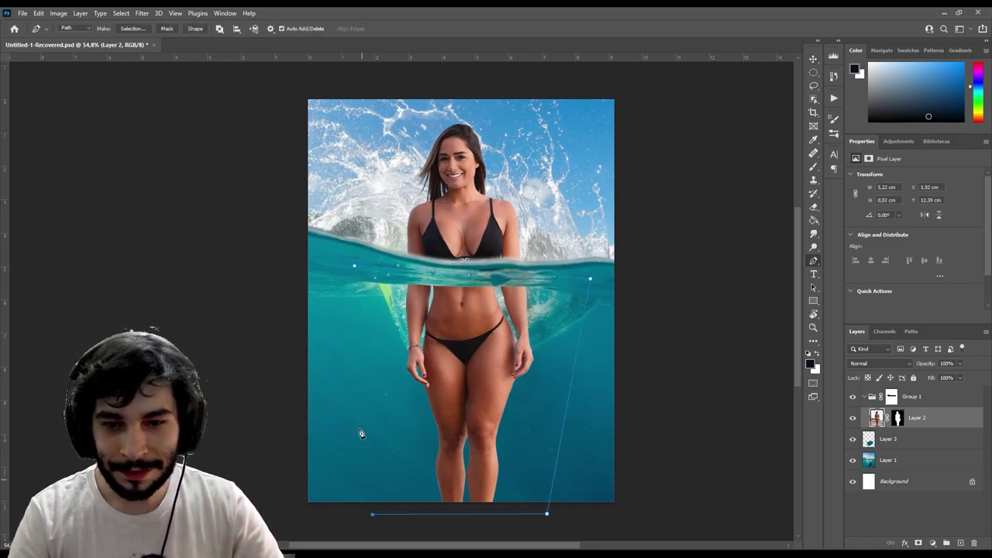
pyautogui.click(353, 268)
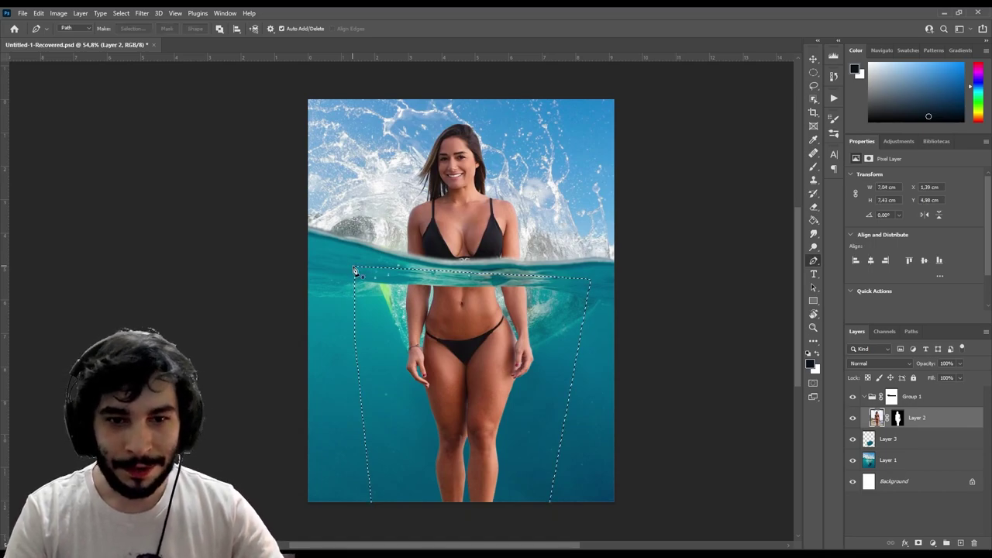
pyautogui.hotkey('ctrl', 'Return')
pyautogui.click(934, 544)
pyautogui.click(937, 410)
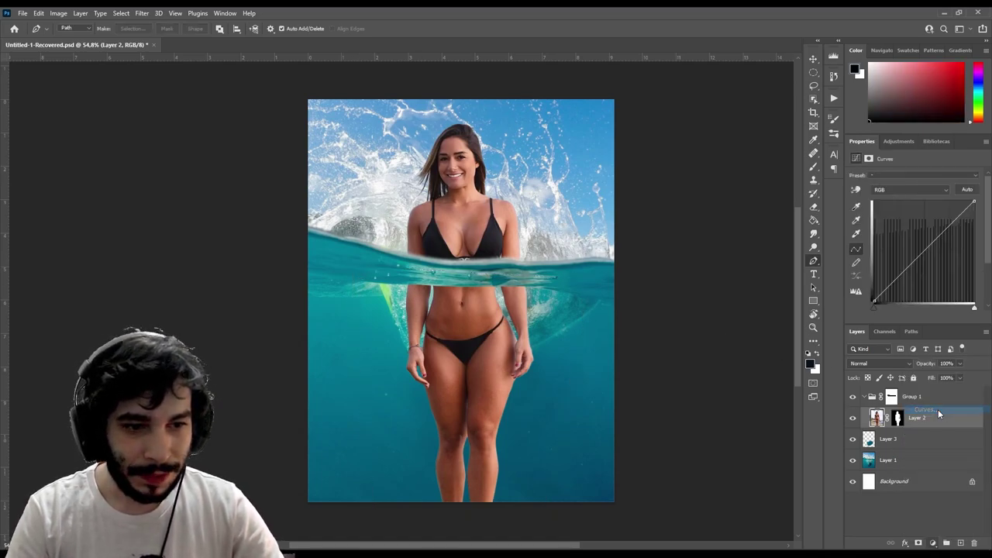
# Set Group 1's blend mode to Normal and bring up the Curves 1 settings.
pyautogui.click(937, 418)
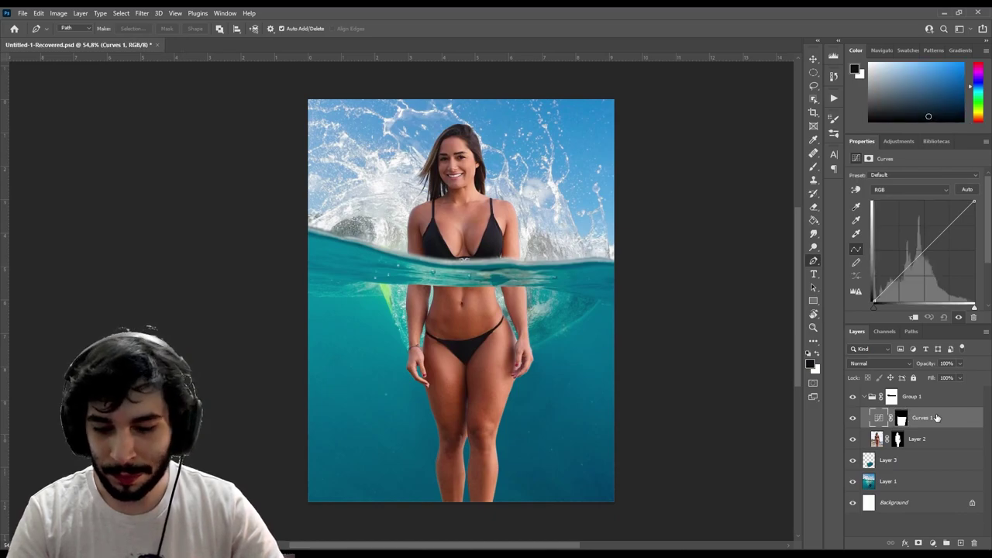
pyautogui.press('v')
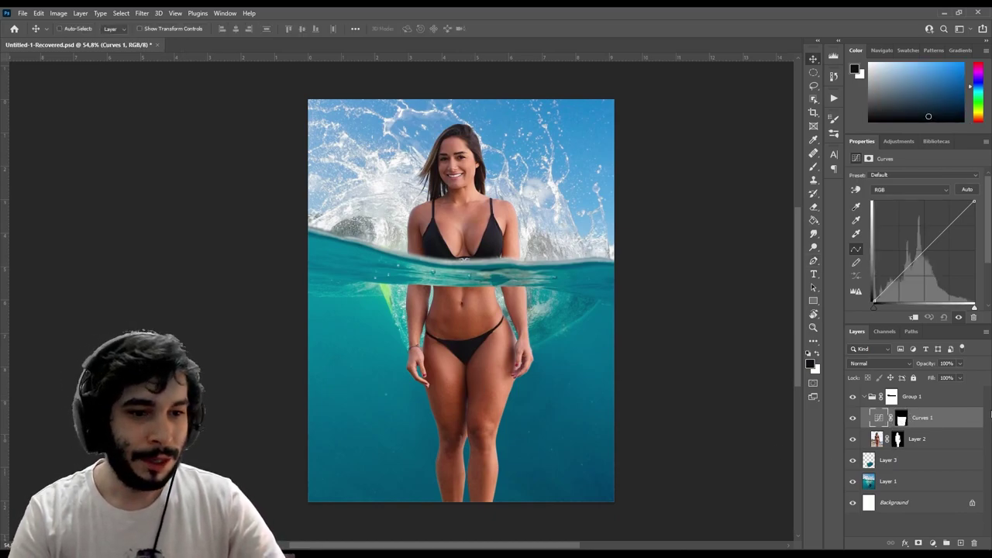
pyautogui.click(934, 402)
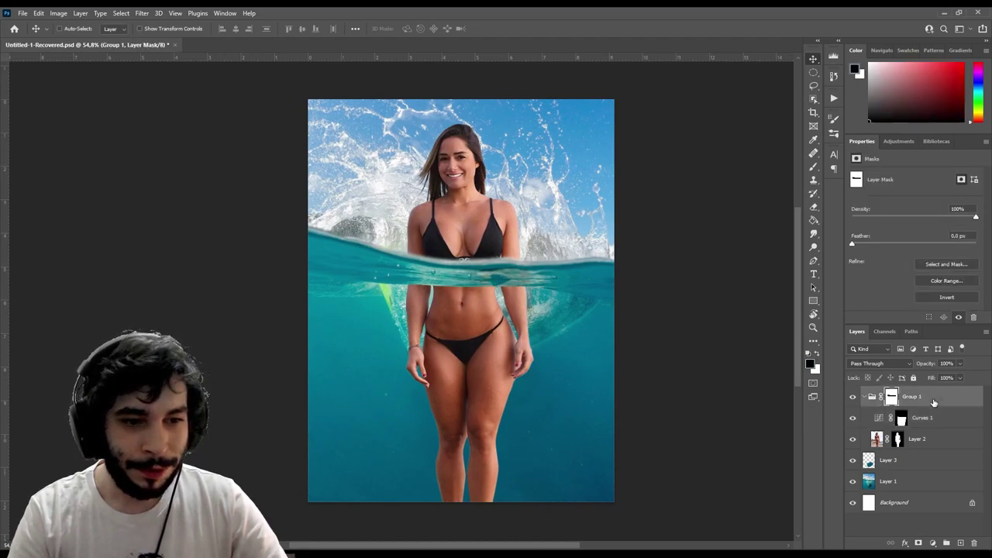
pyautogui.click(868, 364)
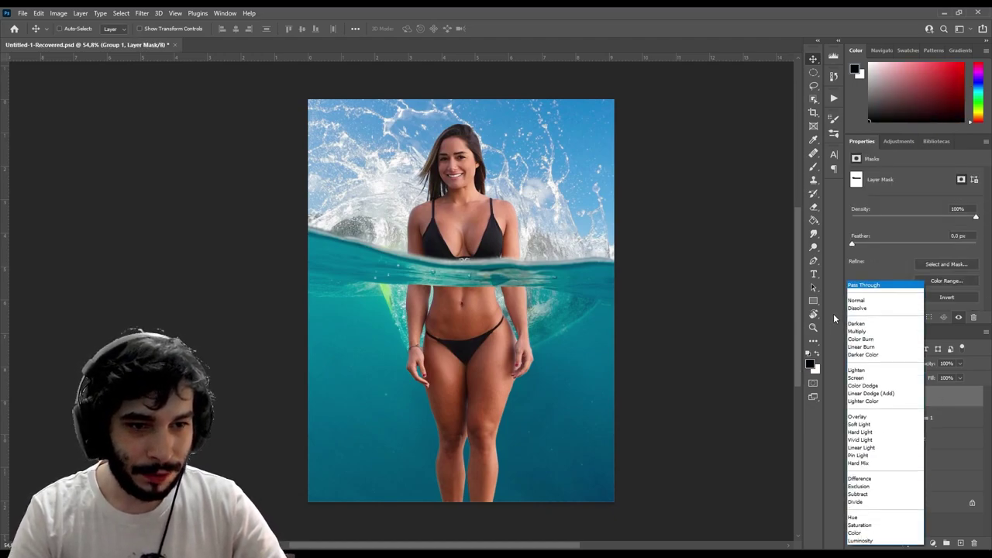
pyautogui.click(848, 301)
pyautogui.click(920, 416)
pyautogui.click(932, 543)
pyautogui.click(890, 421)
pyautogui.click(936, 423)
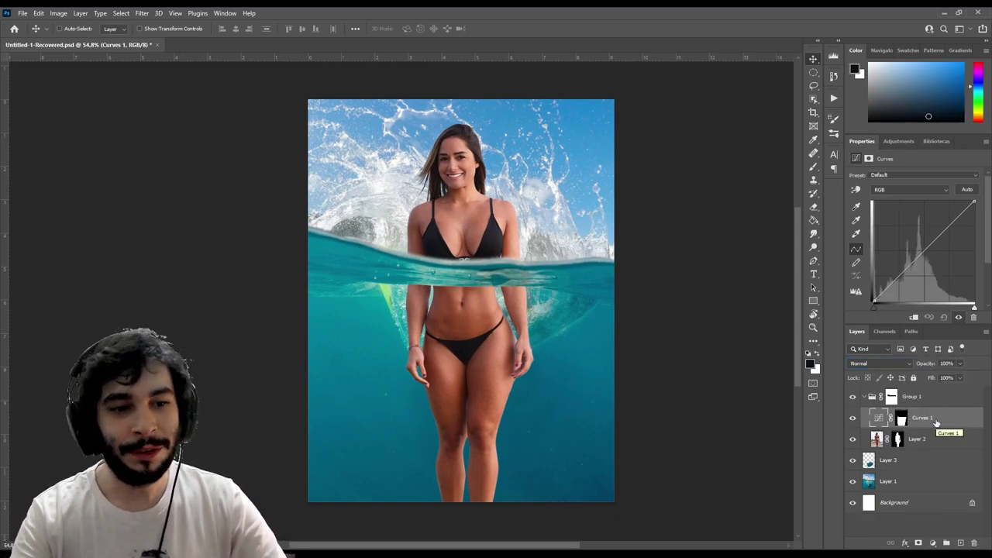
pyautogui.click(929, 441)
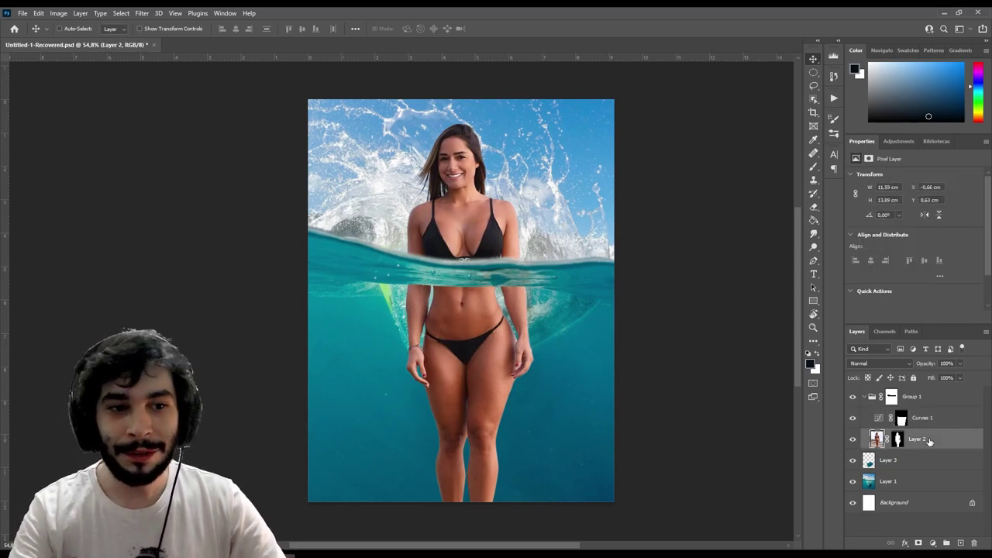
pyautogui.click(931, 420)
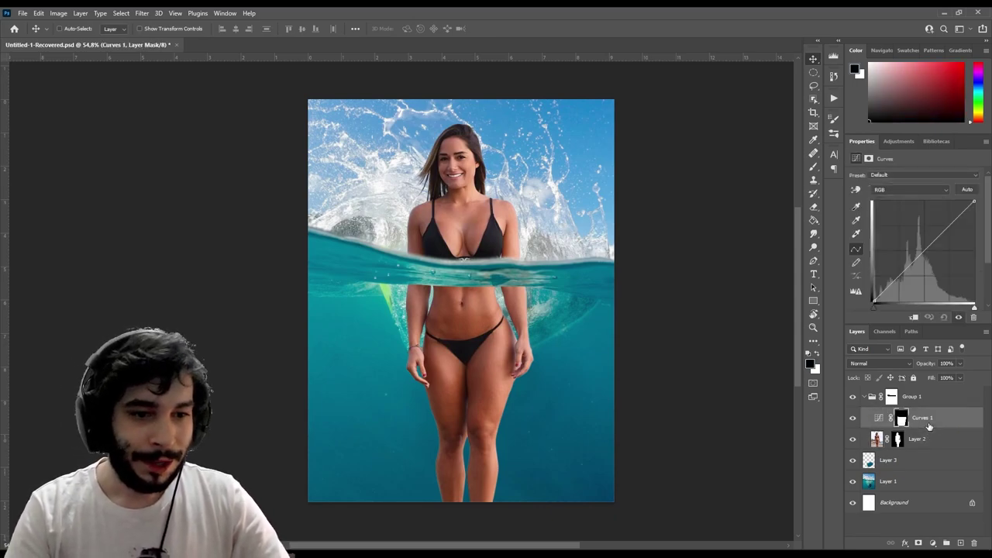
# Pull Curves 1's highlights down and lift its shadows, toggling it to compare.
pyautogui.moveTo(974, 201); pyautogui.dragTo(981, 226)
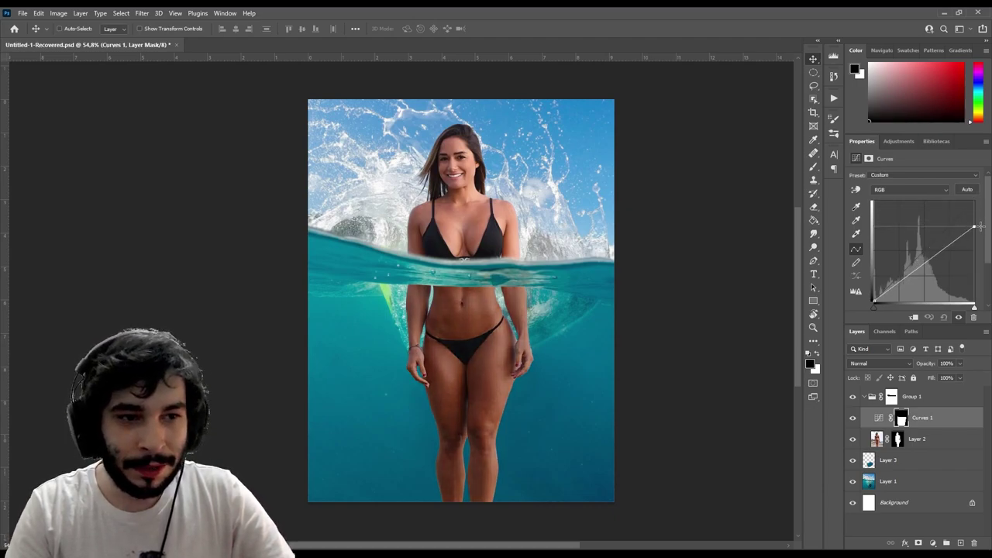
pyautogui.moveTo(980, 226); pyautogui.dragTo(980, 231)
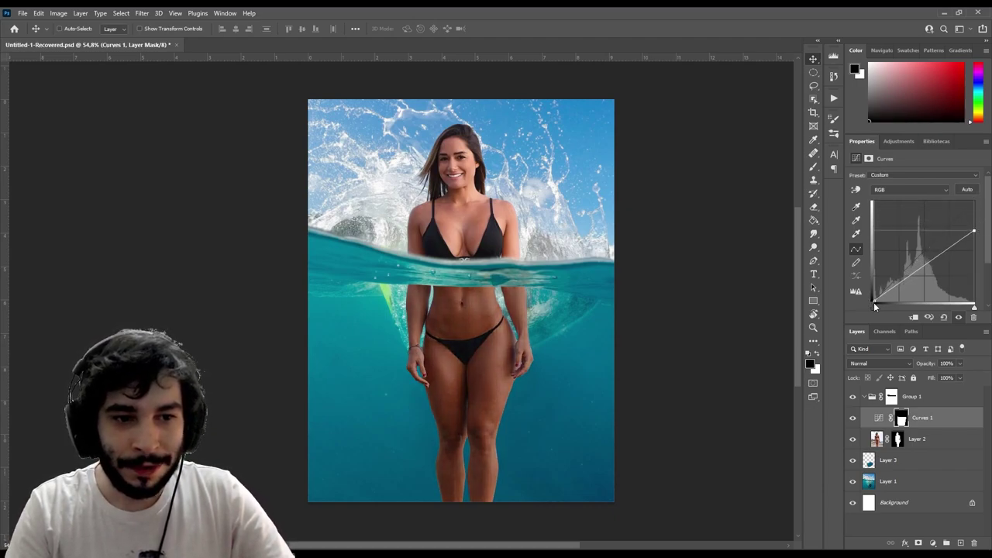
pyautogui.moveTo(875, 305); pyautogui.dragTo(867, 297)
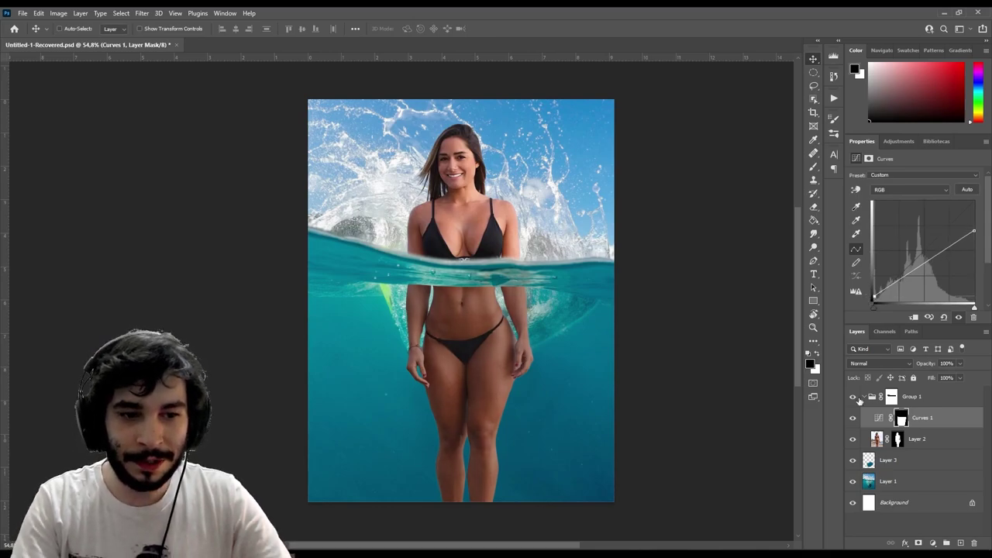
pyautogui.click(854, 419)
pyautogui.click(854, 419)
pyautogui.click(853, 419)
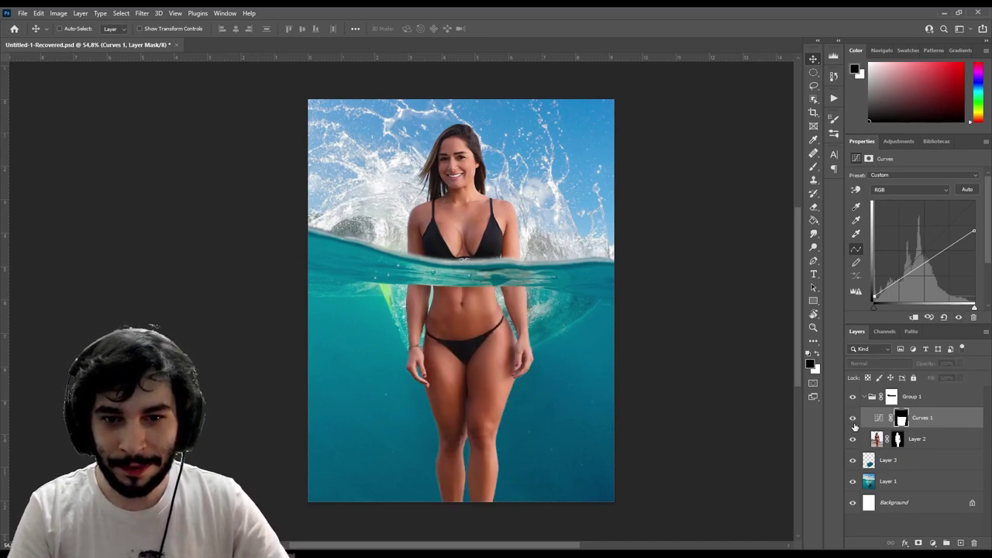
pyautogui.click(853, 419)
pyautogui.click(919, 439)
pyautogui.click(934, 543)
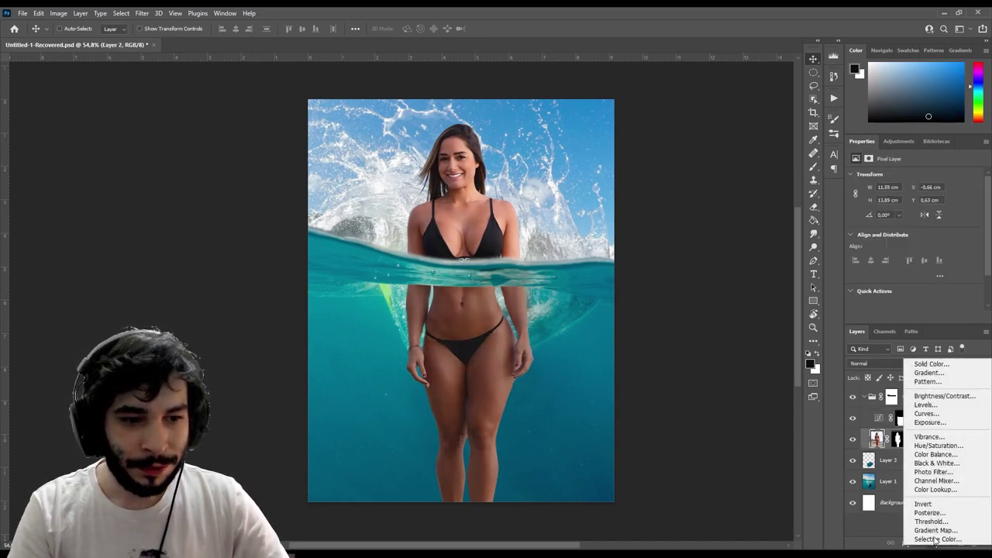
# Add Curves 2 above Layer 2 with lowered highlights, toggling it on and off to compare.
pyautogui.click(930, 414)
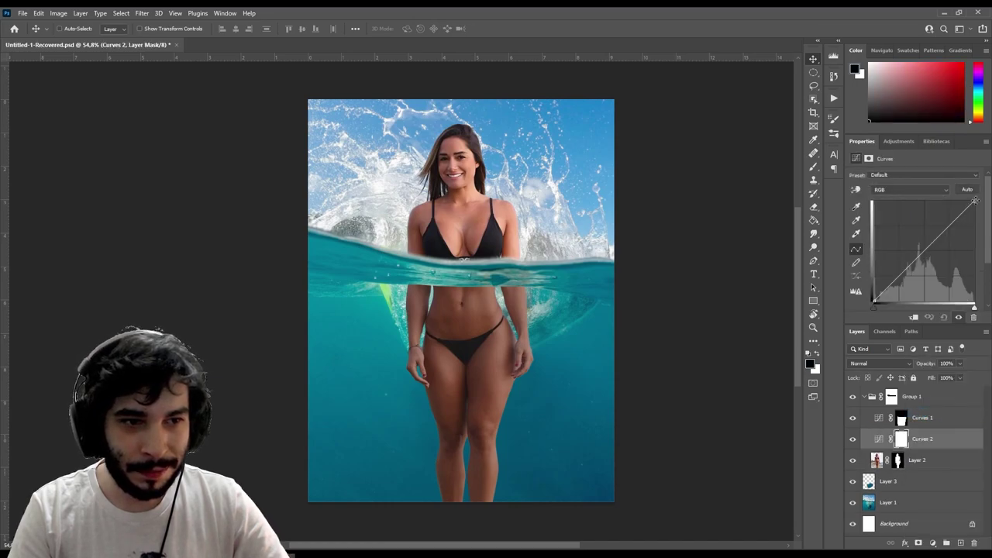
pyautogui.moveTo(976, 201); pyautogui.dragTo(982, 213)
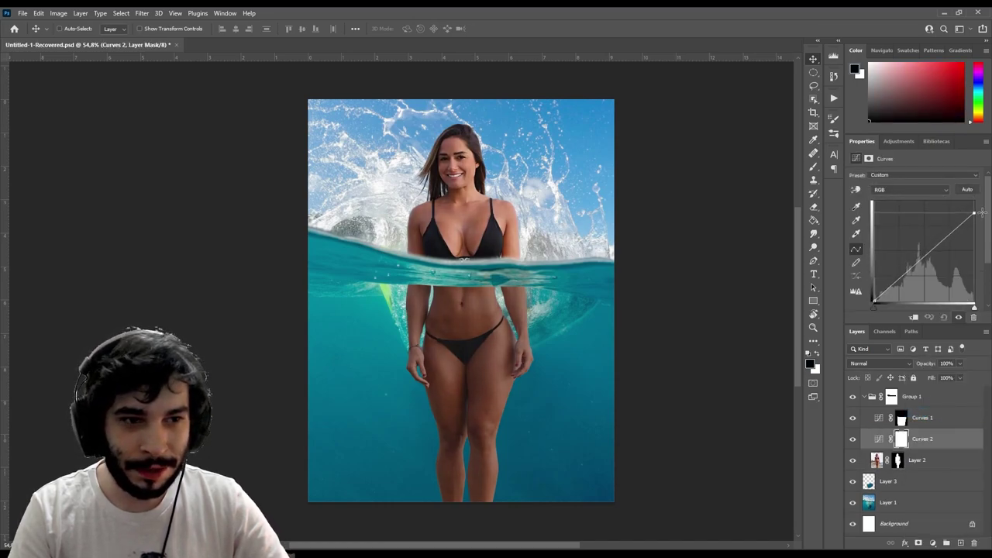
pyautogui.moveTo(874, 298); pyautogui.dragTo(872, 301)
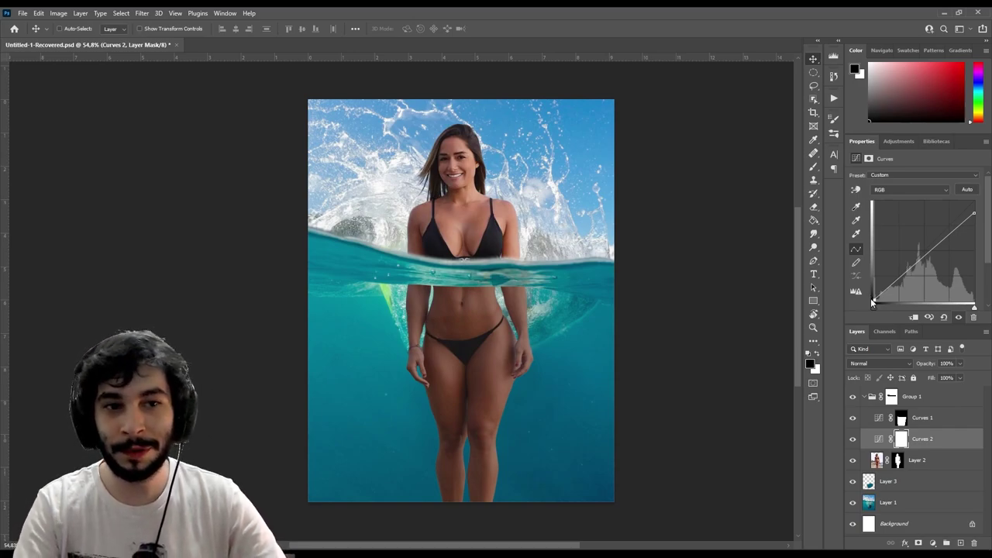
pyautogui.click(853, 439)
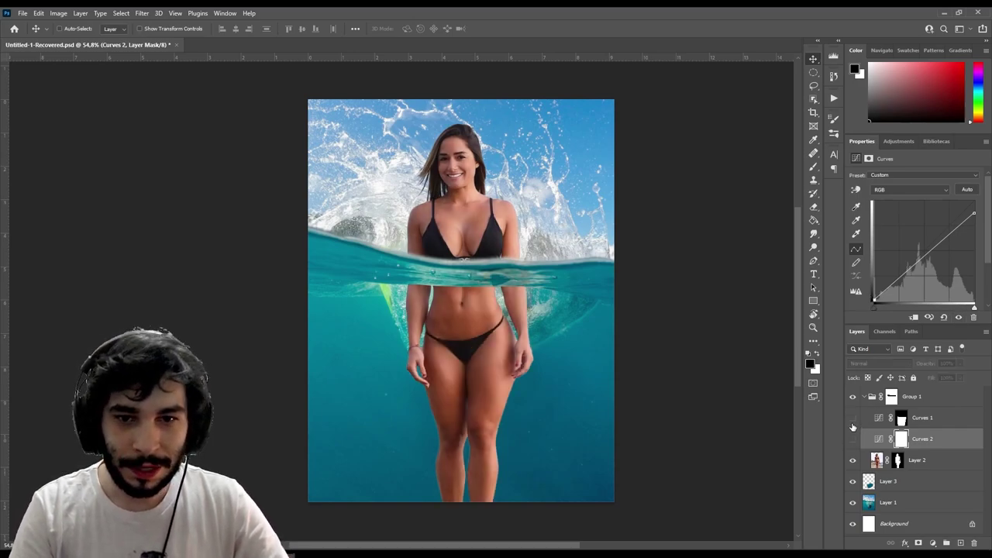
pyautogui.click(852, 439)
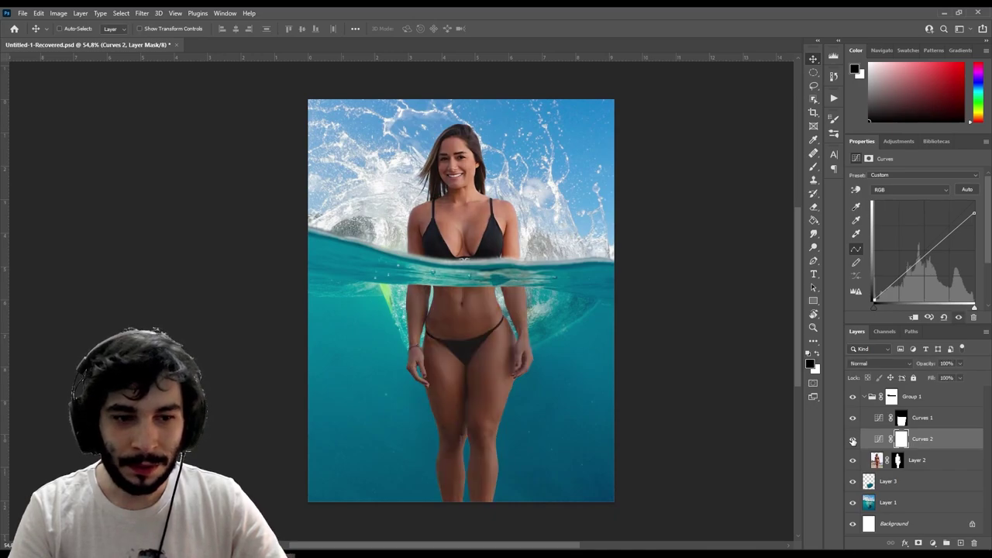
pyautogui.click(853, 439)
pyautogui.click(852, 439)
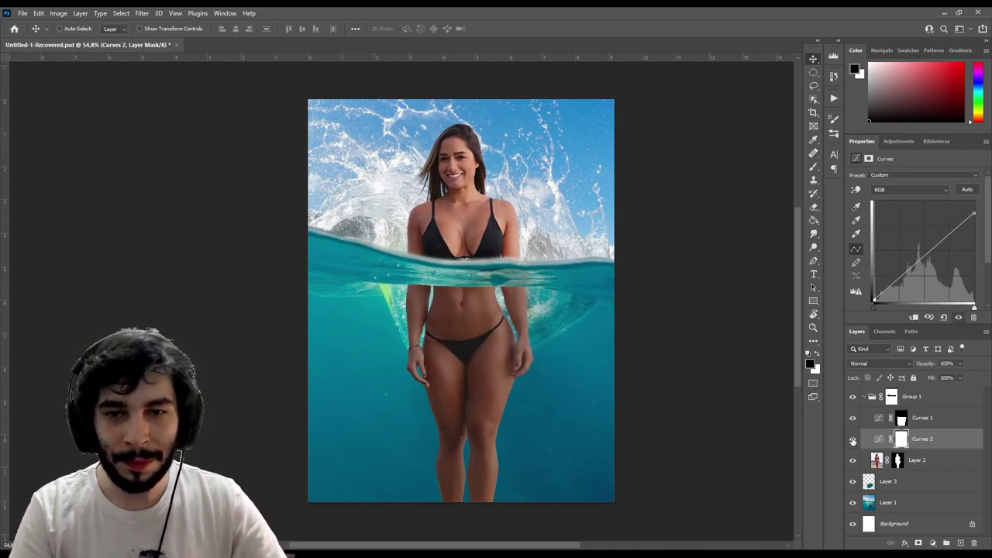
pyautogui.click(853, 438)
pyautogui.click(852, 439)
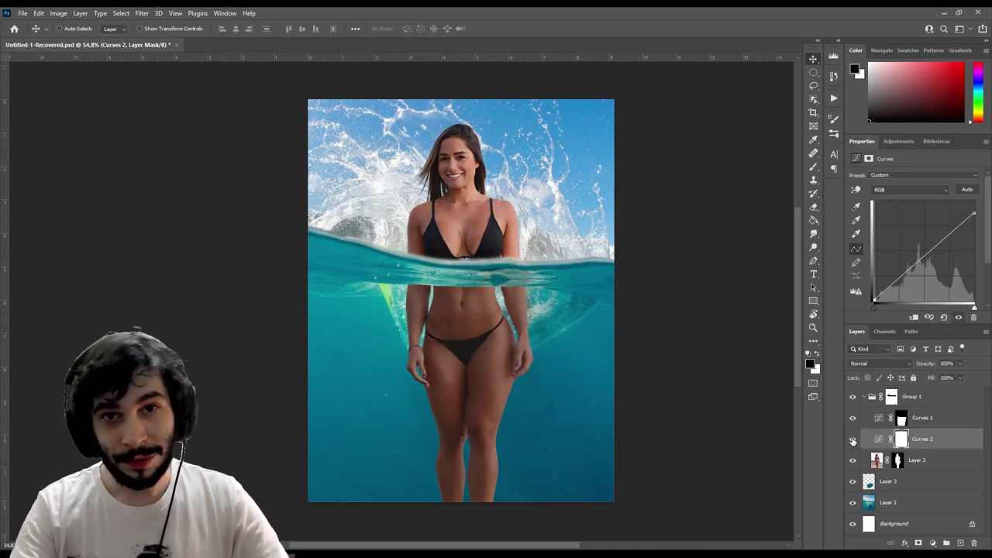
# Compare Curves 1 on and off, then load its body mask as a selection.
pyautogui.click(853, 419)
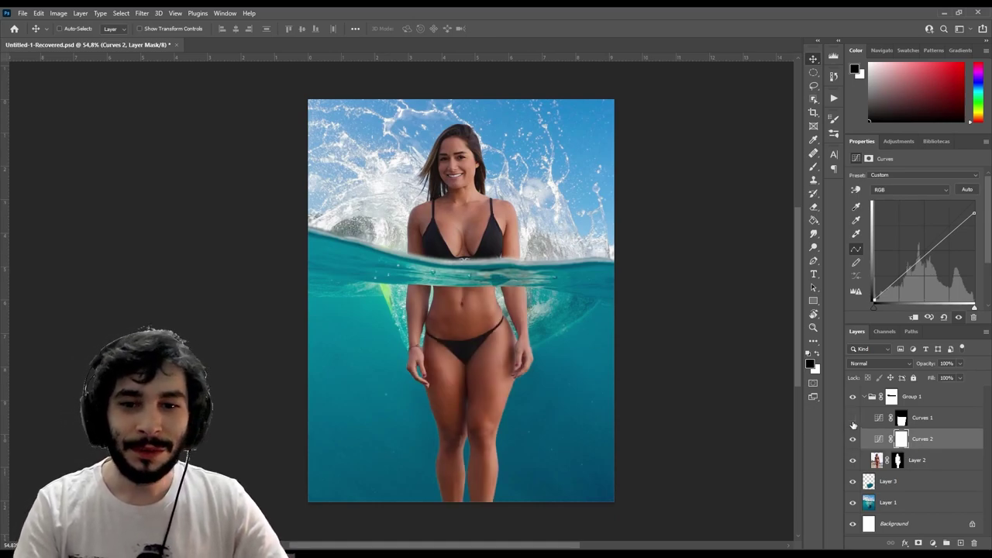
pyautogui.click(852, 419)
pyautogui.click(926, 418)
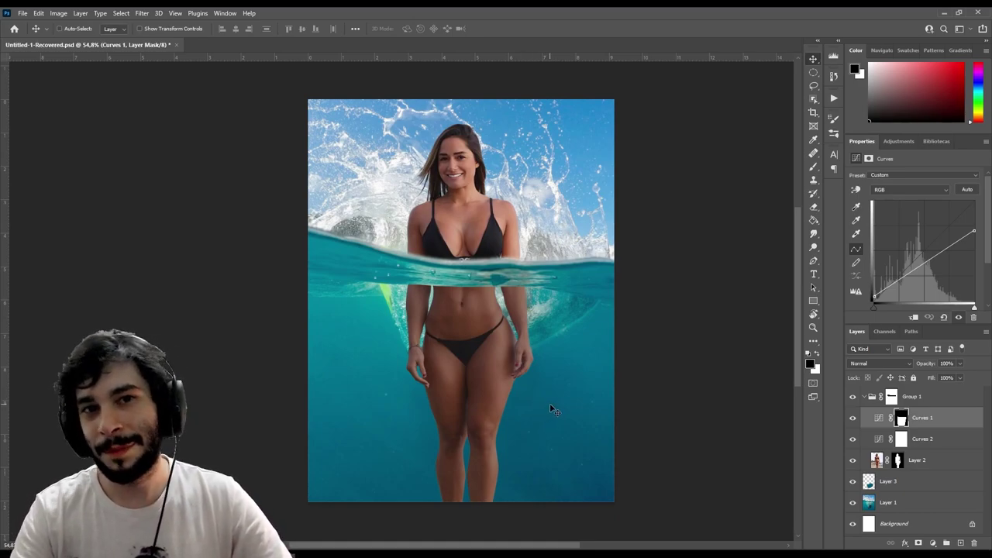
pyautogui.click(902, 419)
# Add a body-masked Color Balance layer with midtones Cyan -49 and Blue +24.
pyautogui.keyDown('ctrl'); pyautogui.click(903, 420); pyautogui.keyUp('ctrl')
pyautogui.click(878, 419)
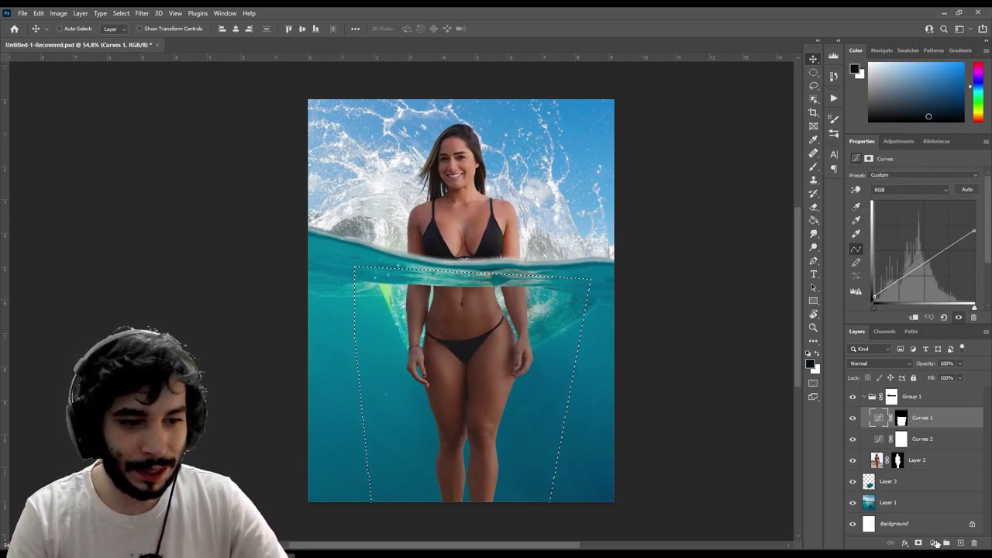
pyautogui.click(933, 543)
pyautogui.click(937, 450)
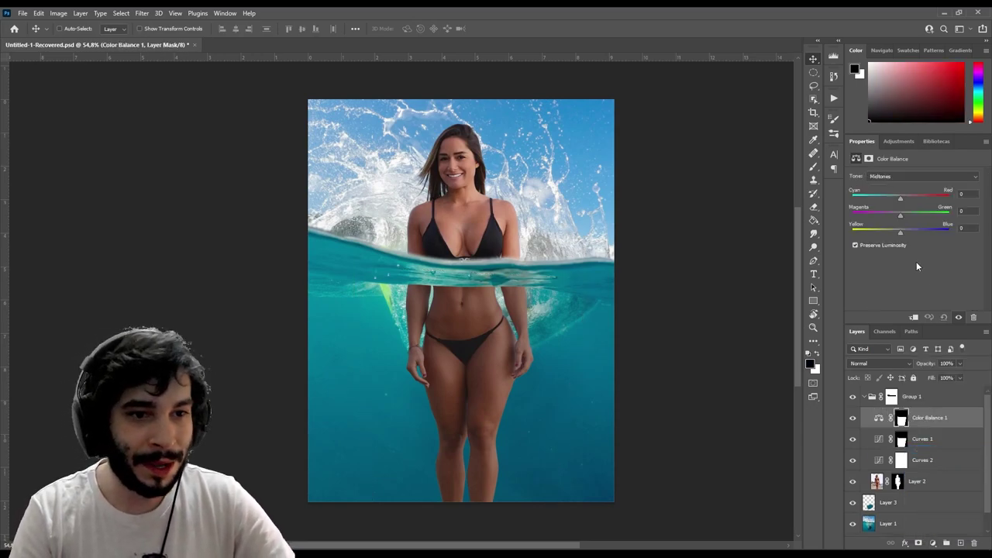
pyautogui.moveTo(900, 232); pyautogui.dragTo(905, 233)
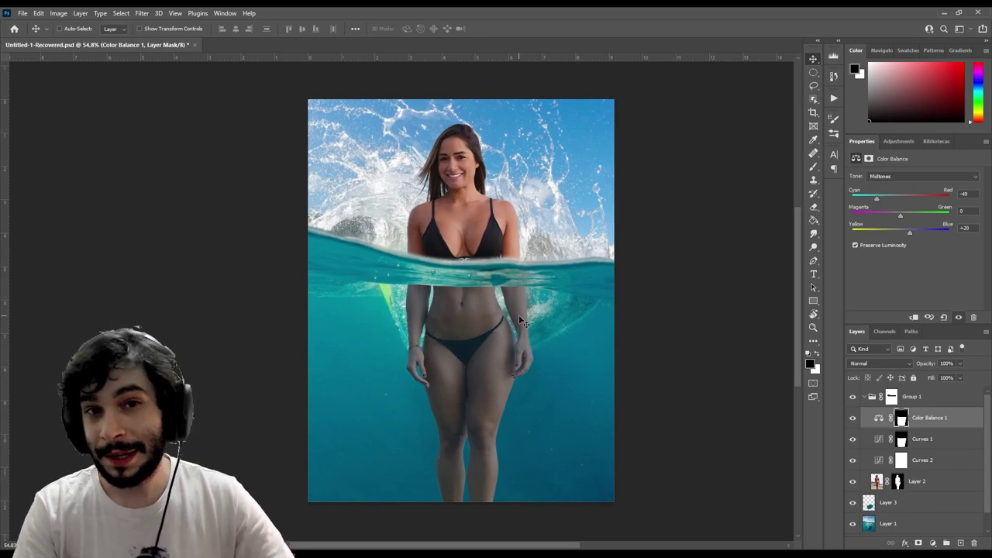
pyautogui.scroll(-1, 519, 314)
pyautogui.scroll(1, 498, 316)
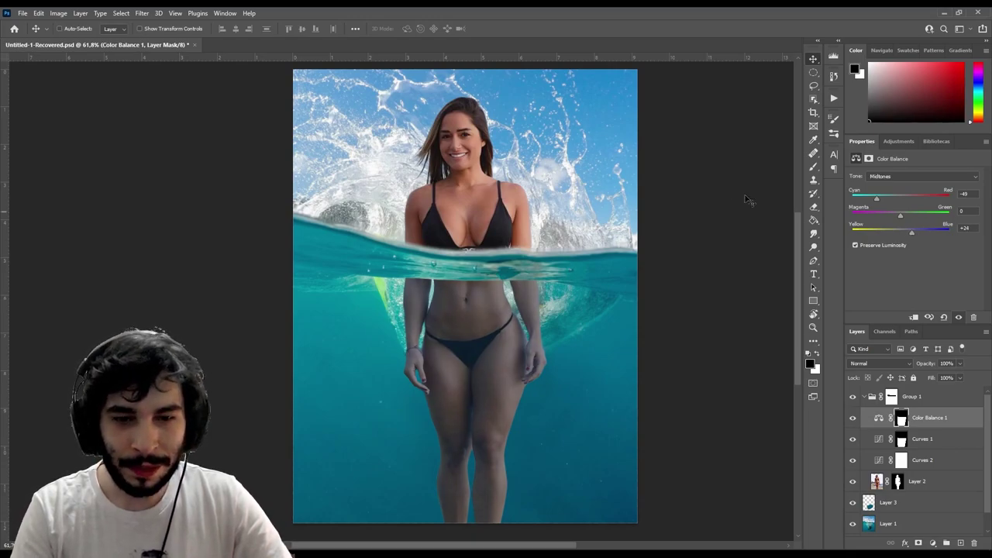
pyautogui.click(886, 177)
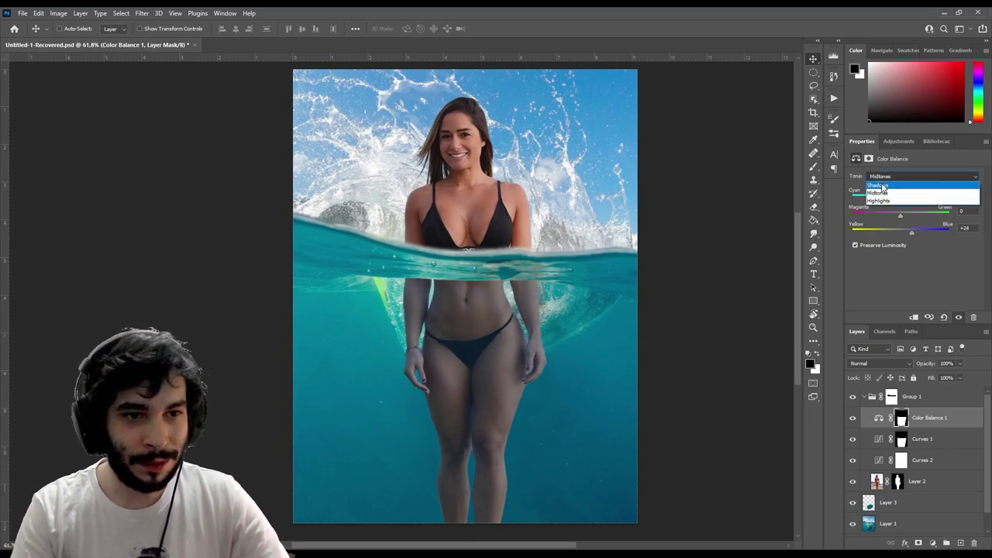
pyautogui.click(911, 275)
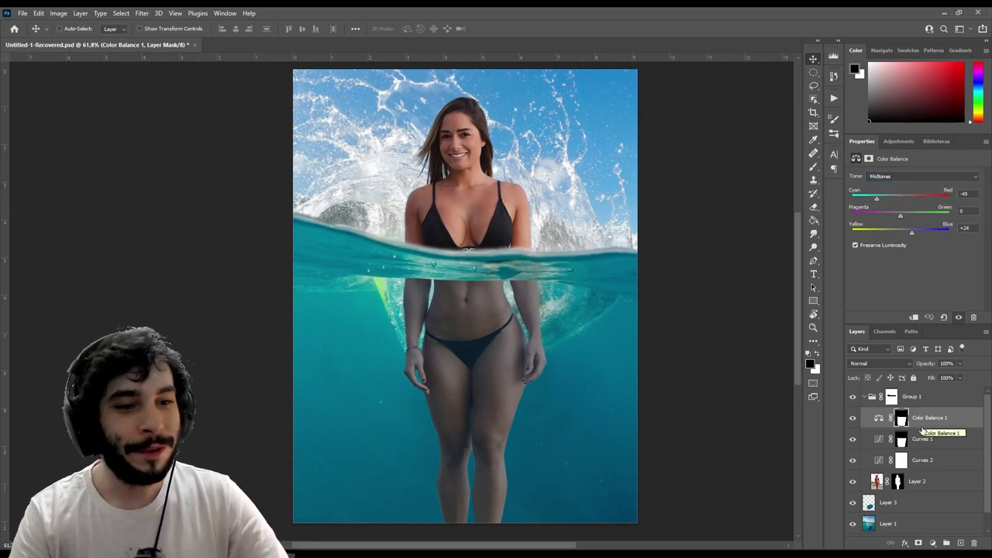
pyautogui.click(903, 440)
pyautogui.keyDown('ctrl'); pyautogui.click(903, 439); pyautogui.keyUp('ctrl')
# Add a Hue/Saturation adjustment above Curves 1, reviewing the Curves and Color Balance settings.
pyautogui.click(934, 545)
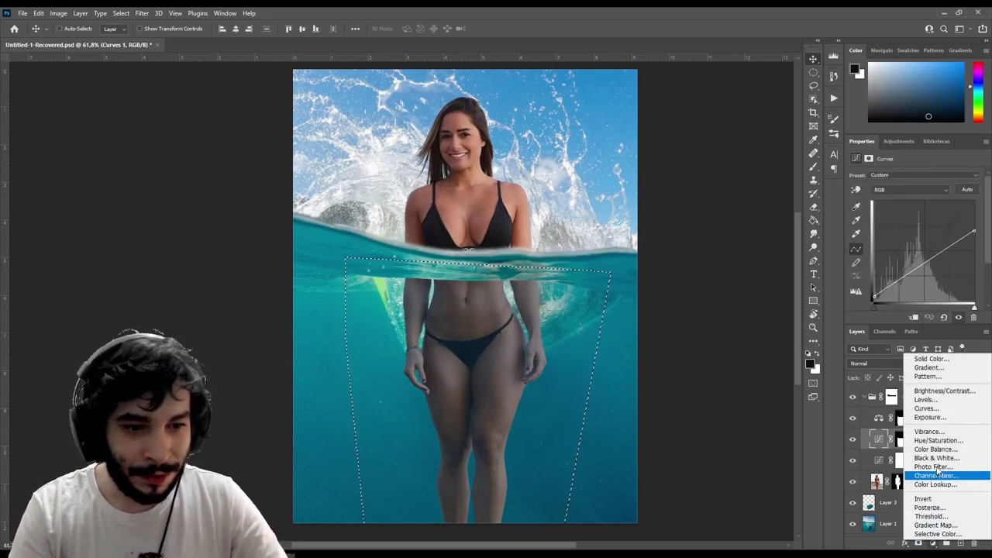
pyautogui.click(938, 441)
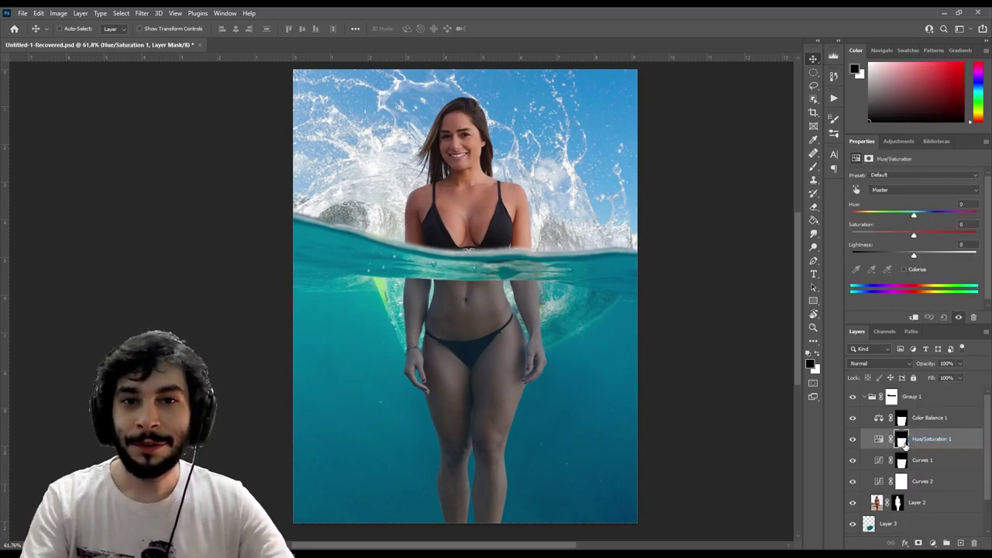
pyautogui.click(930, 465)
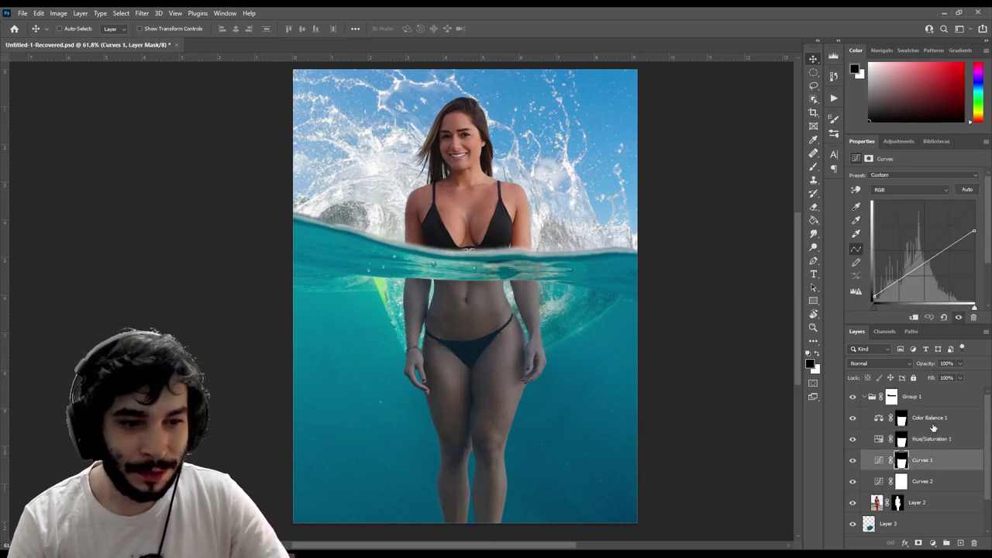
pyautogui.click(929, 425)
pyautogui.click(932, 460)
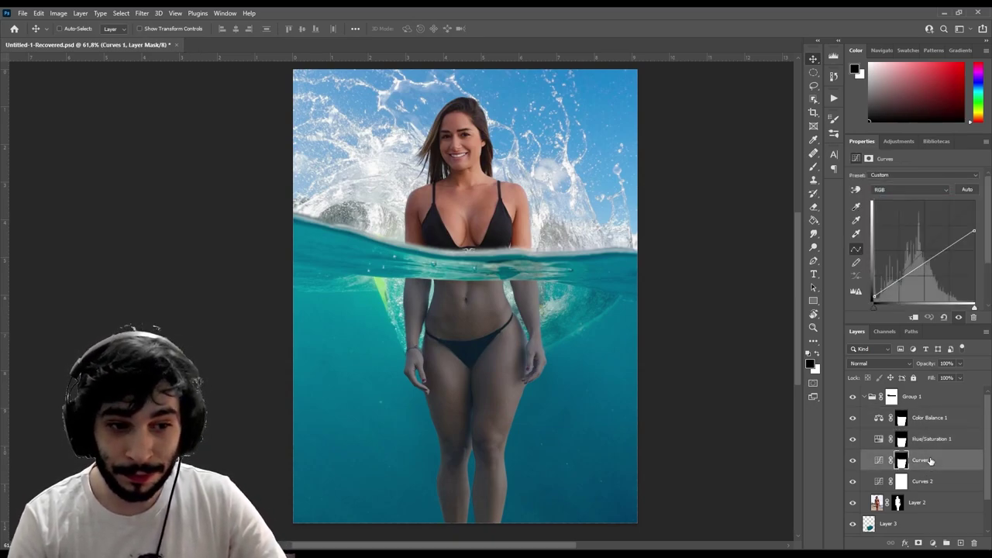
pyautogui.click(940, 419)
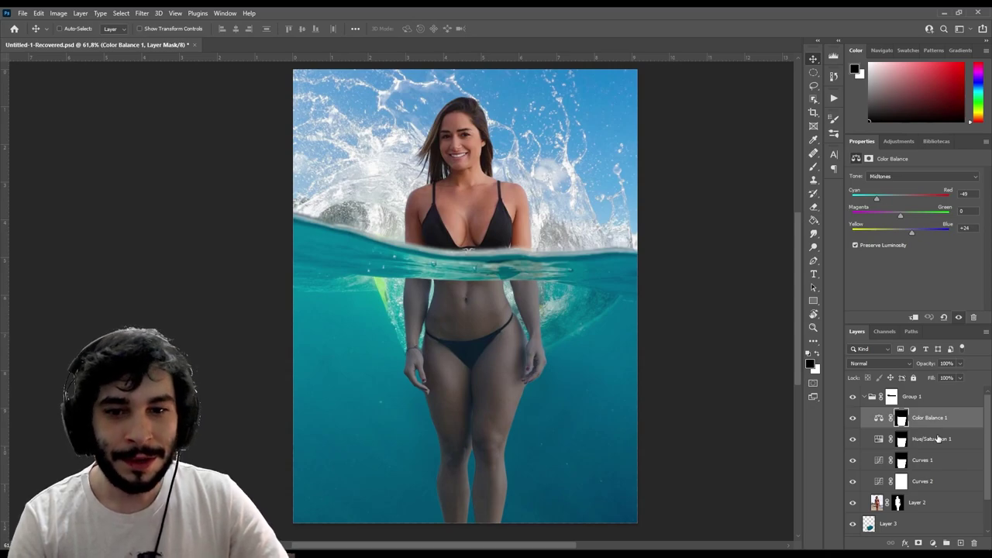
pyautogui.click(938, 439)
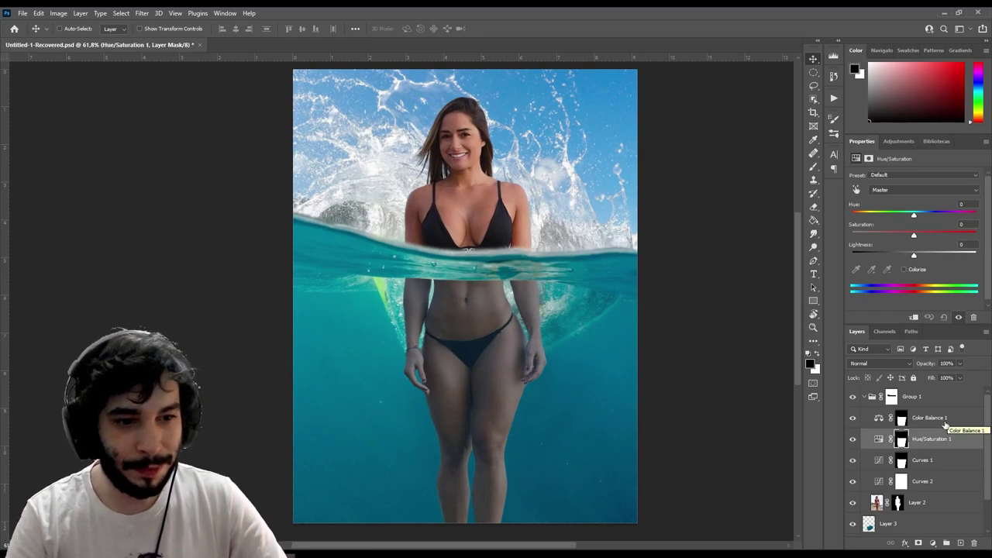
# Lower Yellows saturation to -50 and Reds saturation to about -58.
pyautogui.click(903, 190)
pyautogui.click(907, 211)
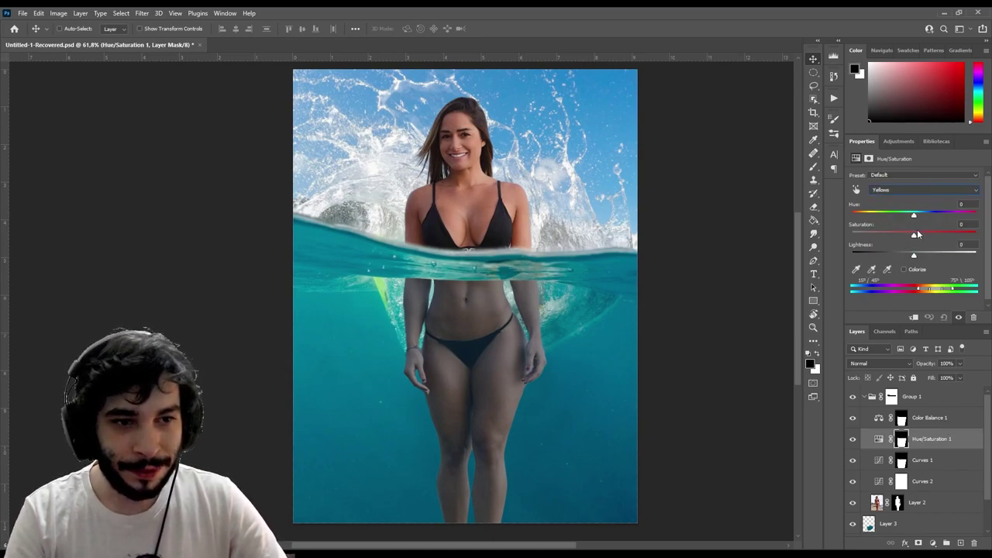
pyautogui.moveTo(907, 238); pyautogui.dragTo(884, 241)
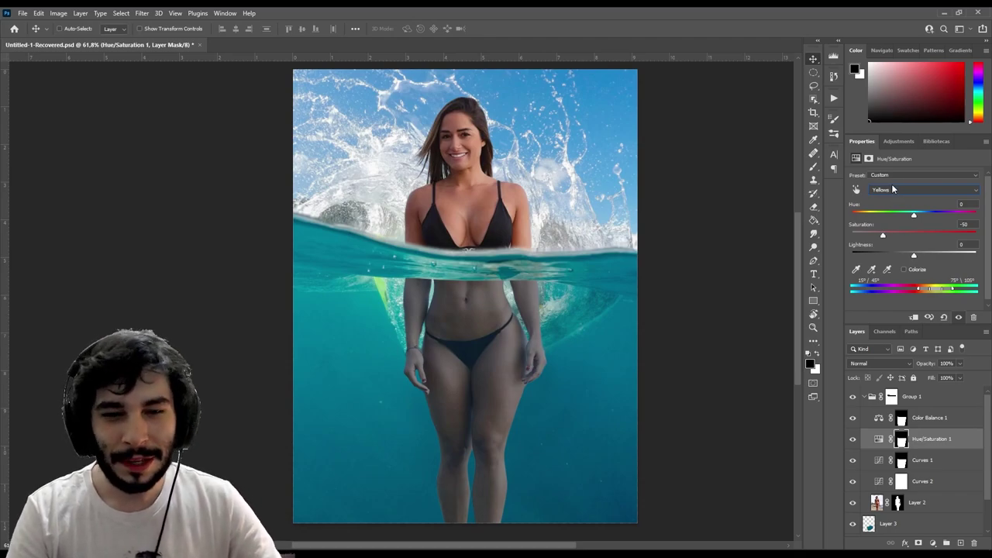
pyautogui.click(892, 189)
pyautogui.click(899, 199)
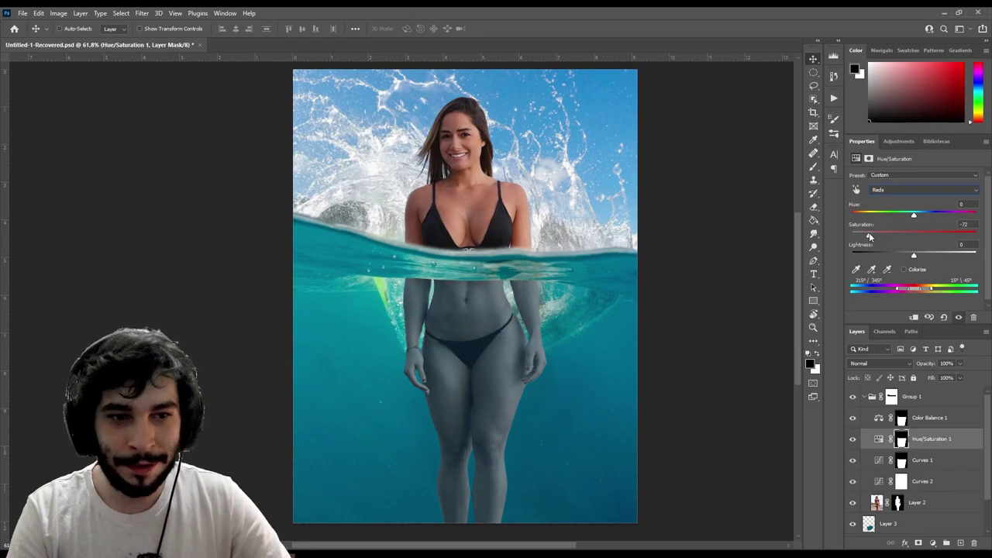
pyautogui.moveTo(869, 237); pyautogui.dragTo(888, 242)
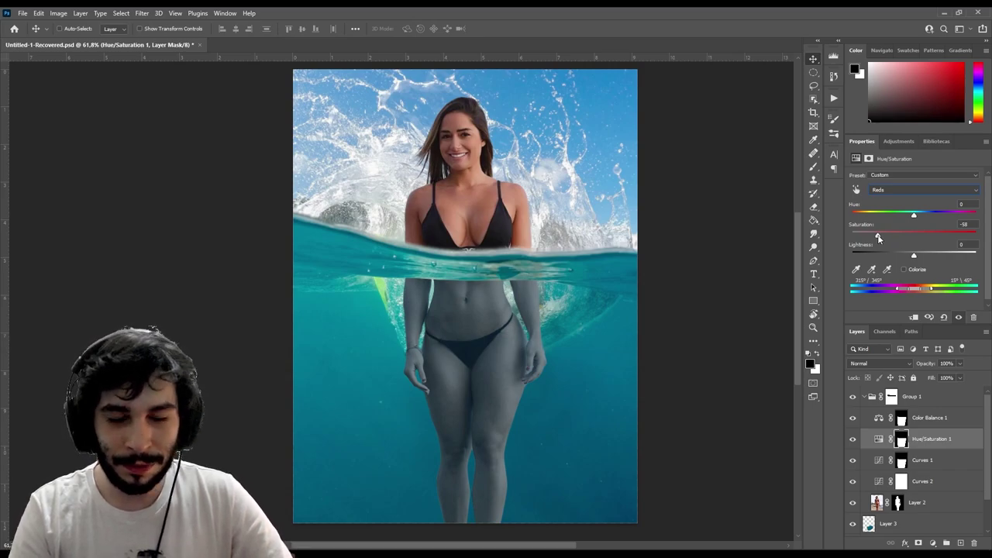
pyautogui.scroll(-2, 512, 335)
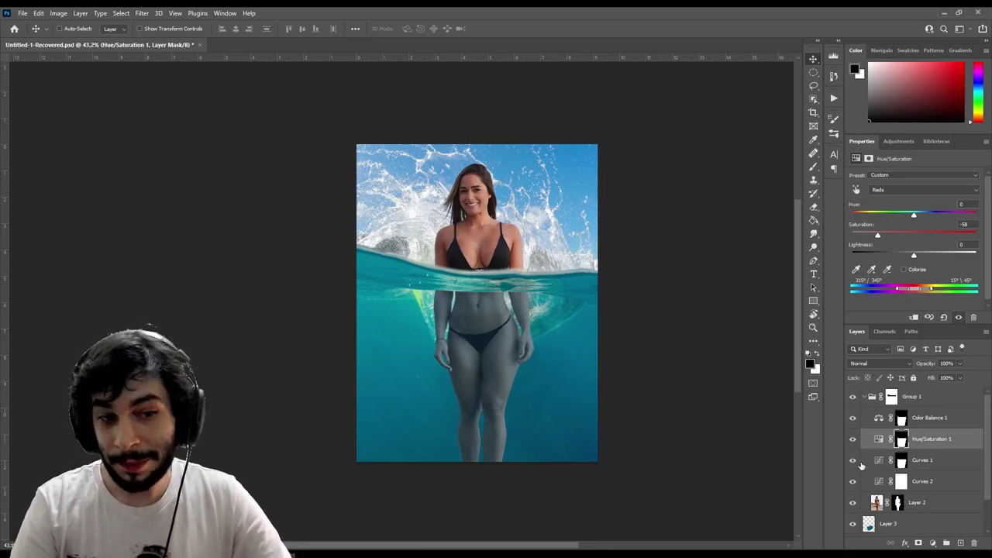
# Review both Curves adjustments, hide Hue/Saturation 1, and target the woman's Layer 2.
pyautogui.click(929, 482)
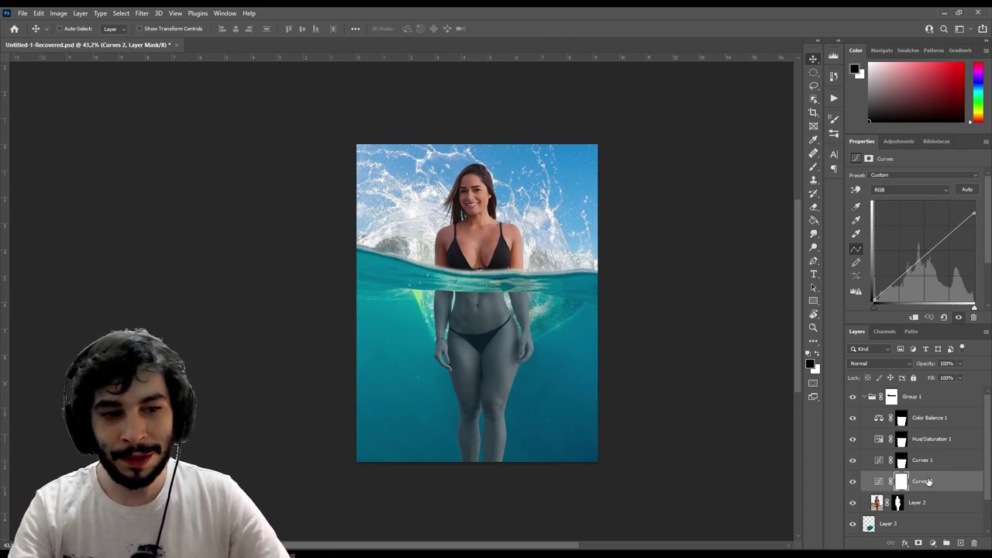
pyautogui.click(930, 461)
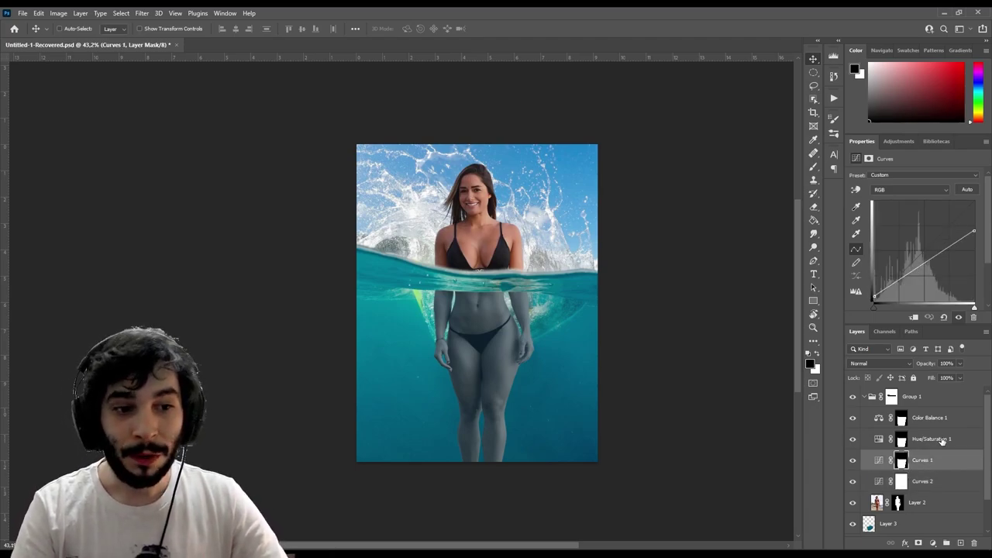
pyautogui.click(942, 440)
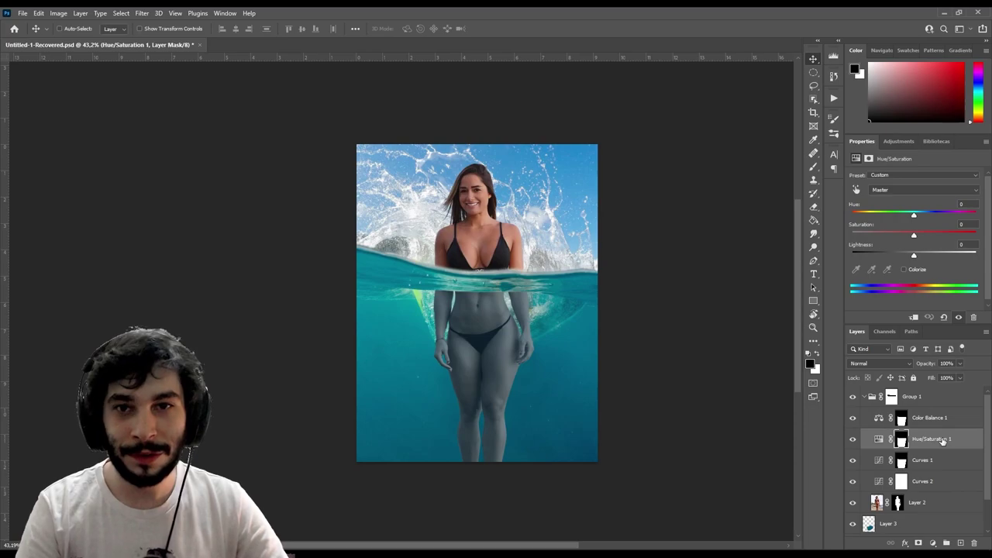
pyautogui.click(851, 439)
pyautogui.click(930, 502)
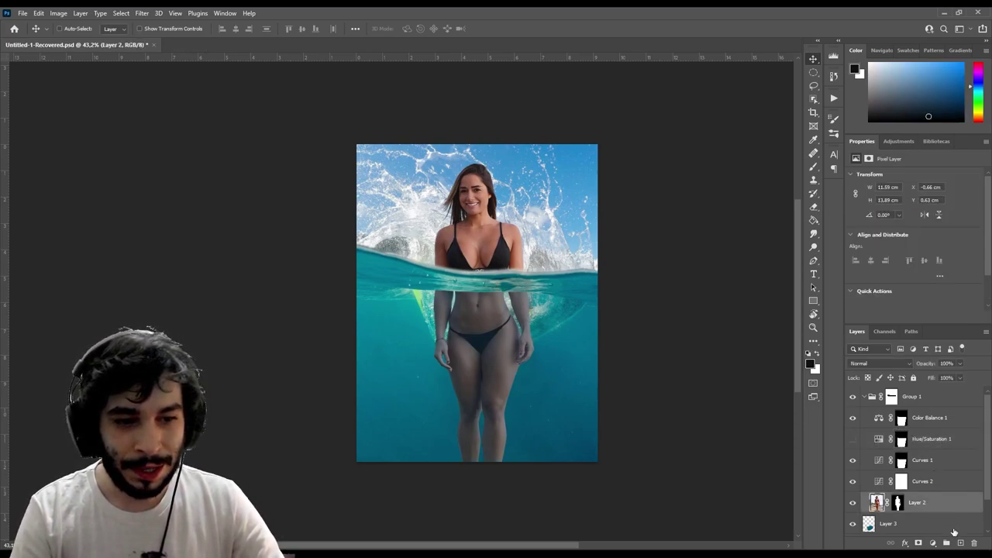
# Add a new Layer 4 clipped to Layer 2 with Color blend mode.
pyautogui.click(960, 543)
pyautogui.keyDown('alt'); pyautogui.click(929, 508); pyautogui.keyUp('alt')
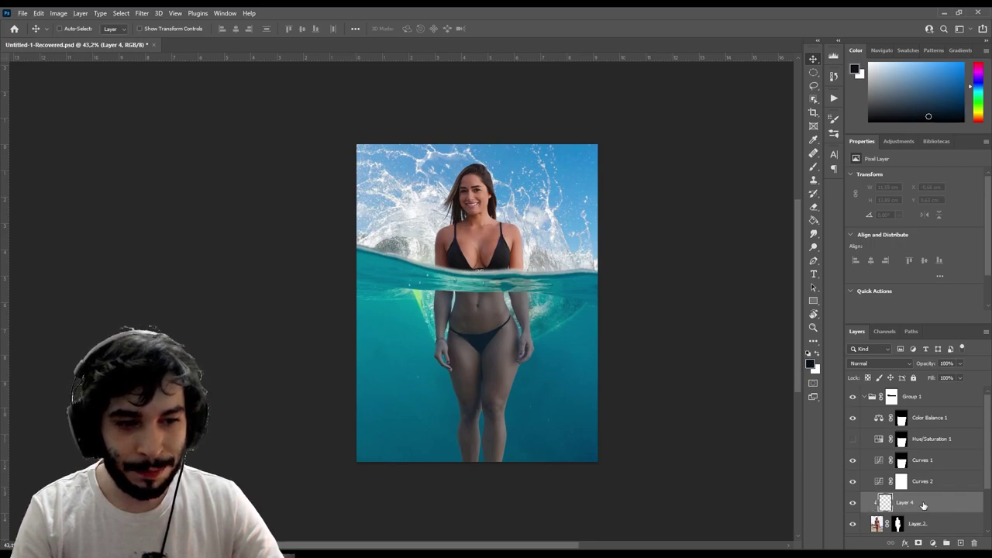
pyautogui.click(868, 364)
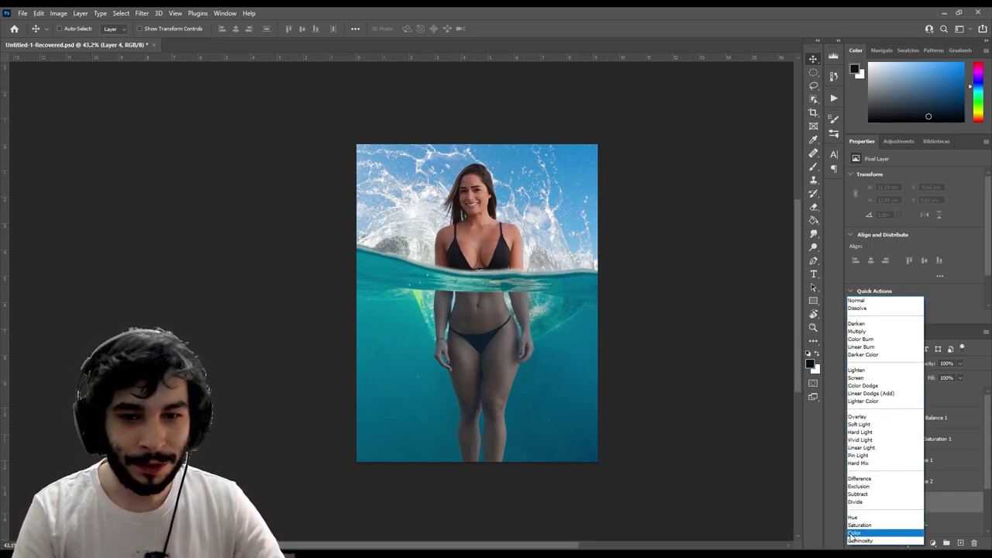
pyautogui.click(853, 533)
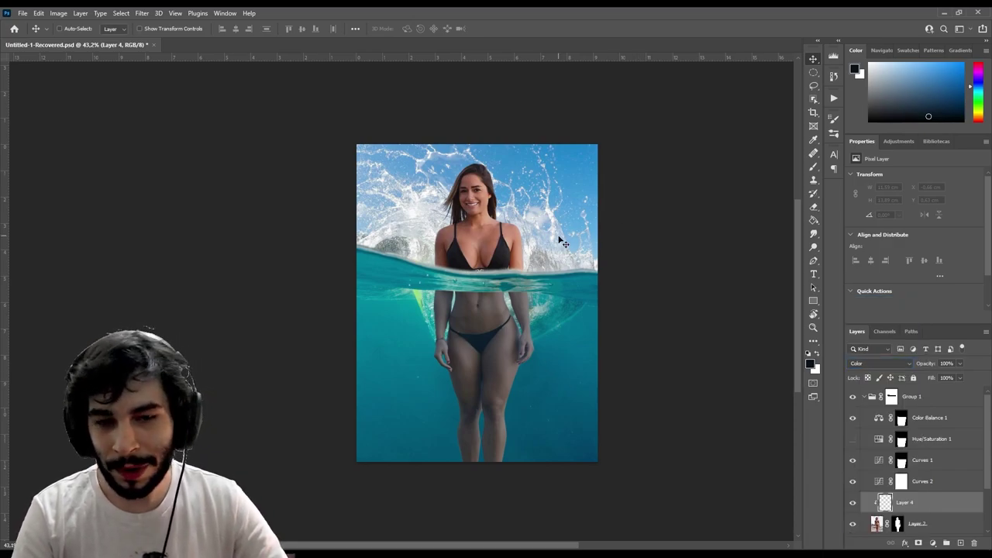
# Paint sampled teal water colour over the body with a soft round brush at 60% opacity.
pyautogui.press('b')
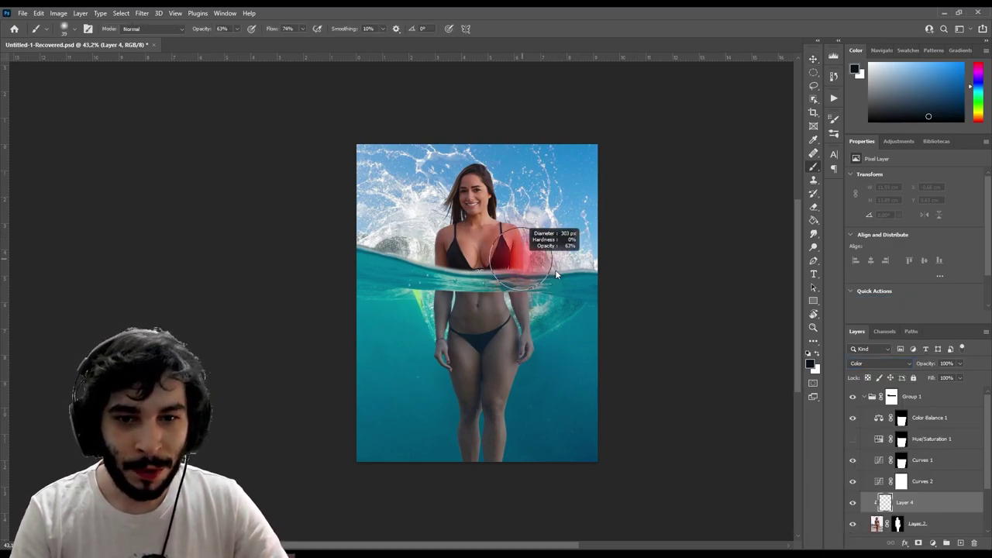
pyautogui.rightClick(561, 317)
pyautogui.click(783, 436)
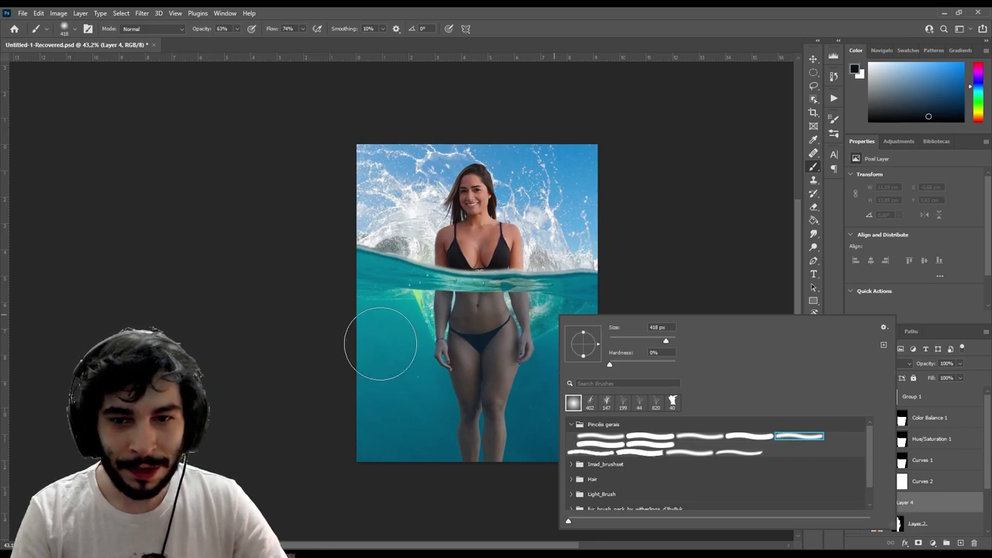
pyautogui.keyDown('alt'); pyautogui.click(406, 310); pyautogui.keyUp('alt')
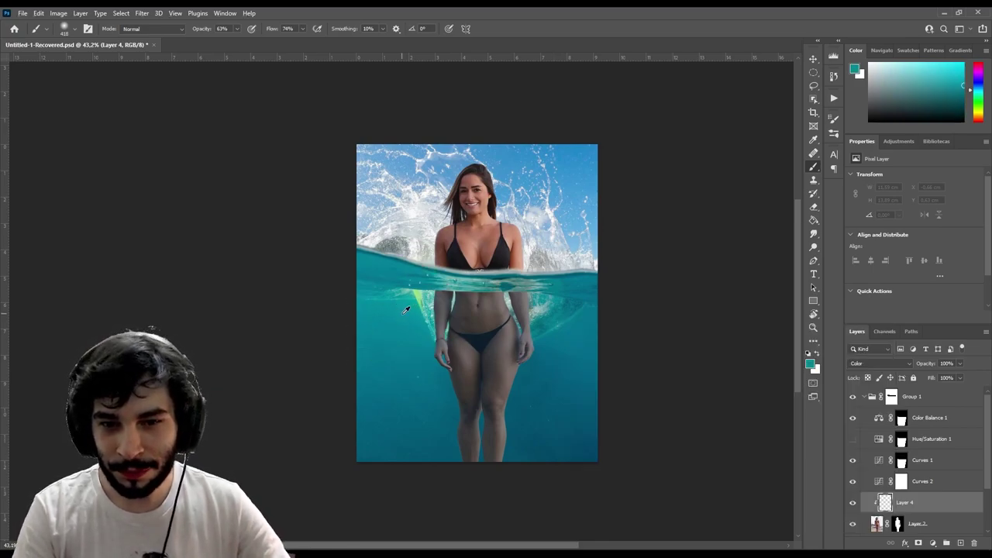
pyautogui.moveTo(404, 310)
pyautogui.mouseDown()
pyautogui.moveTo(434, 324)
pyautogui.moveTo(620, 321)
pyautogui.moveTo(521, 355)
pyautogui.moveTo(593, 409)
pyautogui.mouseUp()
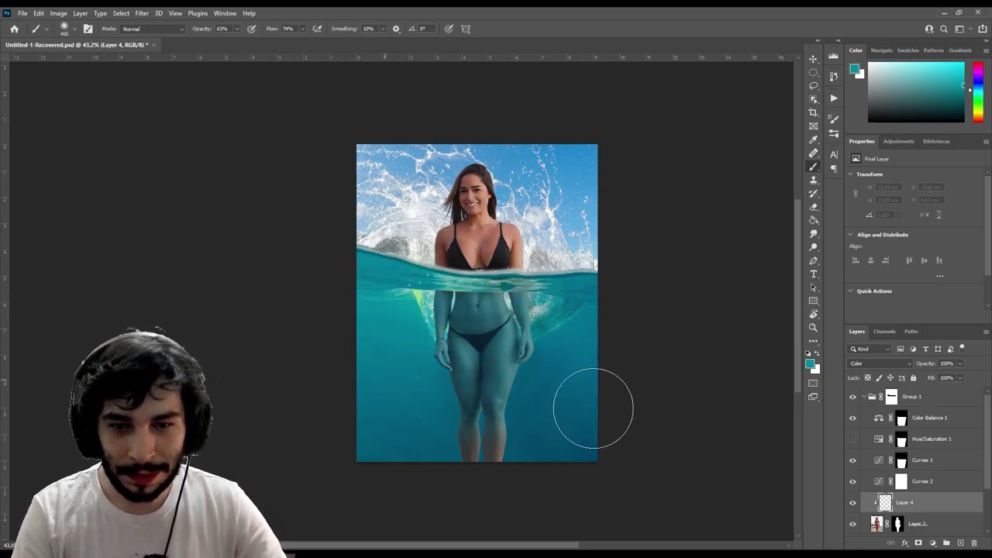
pyautogui.press('v')
pyautogui.scroll(2, 495, 341)
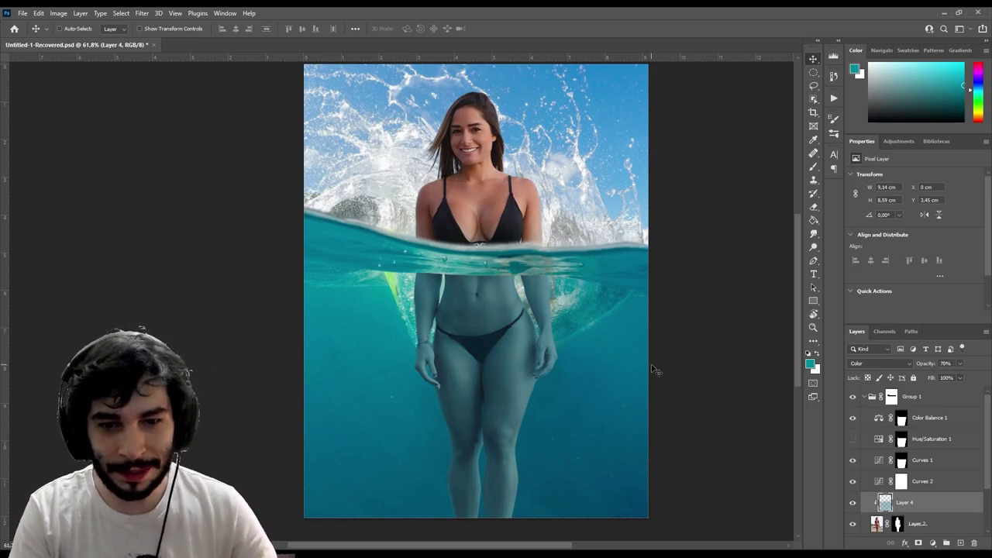
pyautogui.press('6')
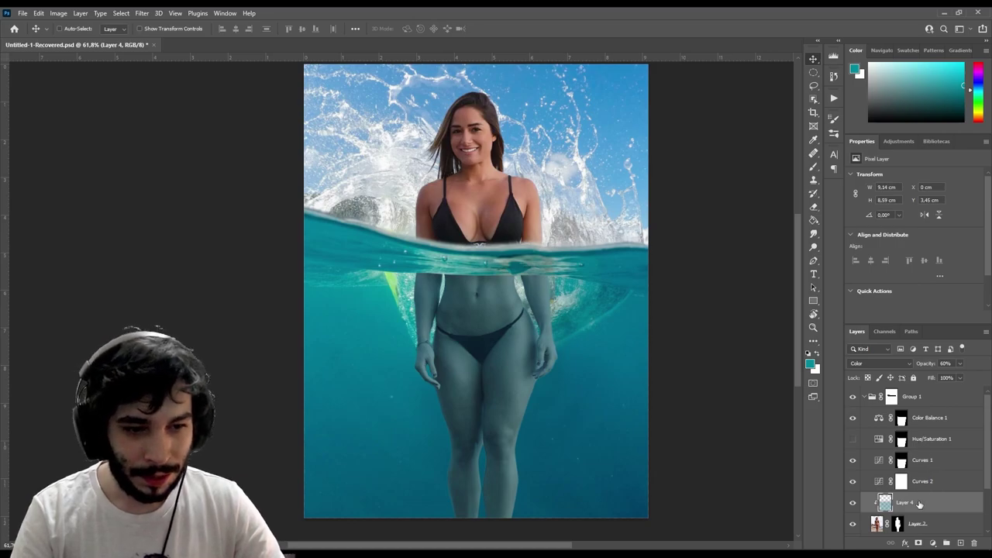
# Delete teal Layer 4, re-show Hue/Saturation 1, and review Curves 1, Hue/Saturation and Color Balance.
pyautogui.press('Delete')
pyautogui.click(853, 440)
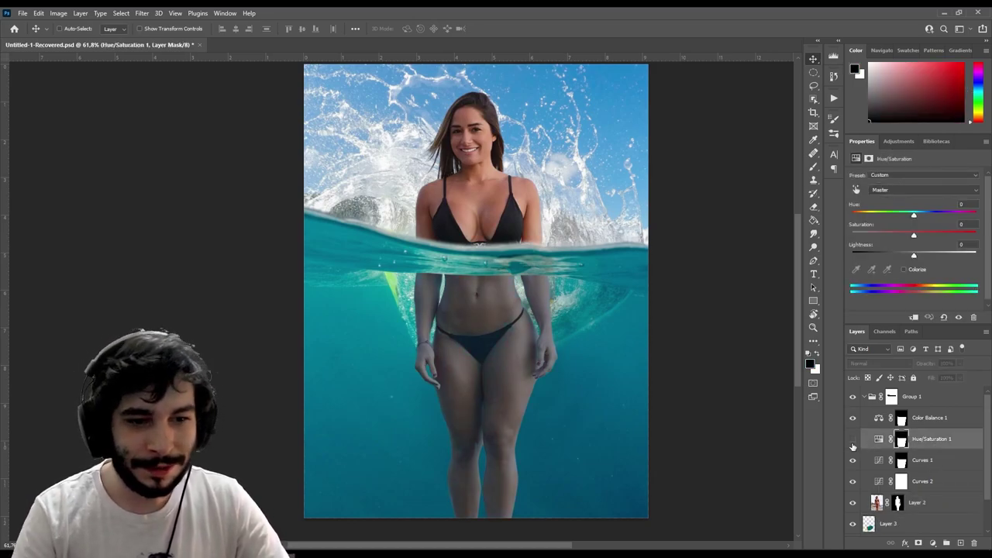
pyautogui.click(852, 440)
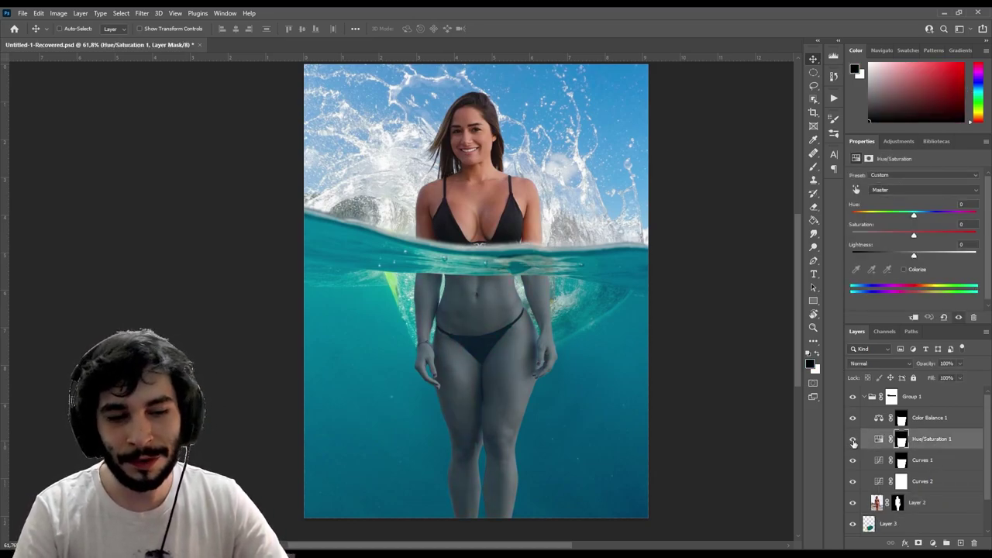
pyautogui.click(929, 465)
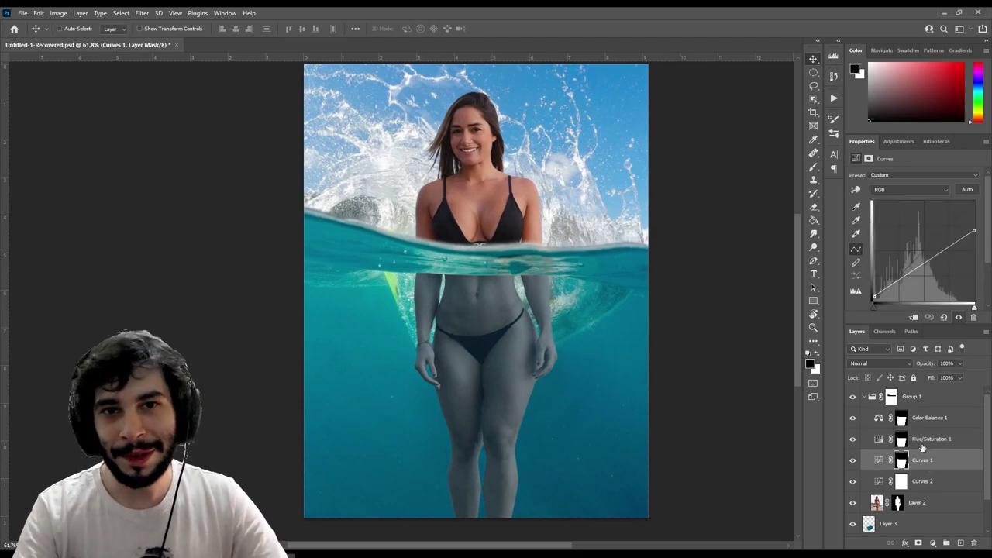
pyautogui.click(924, 440)
pyautogui.click(926, 423)
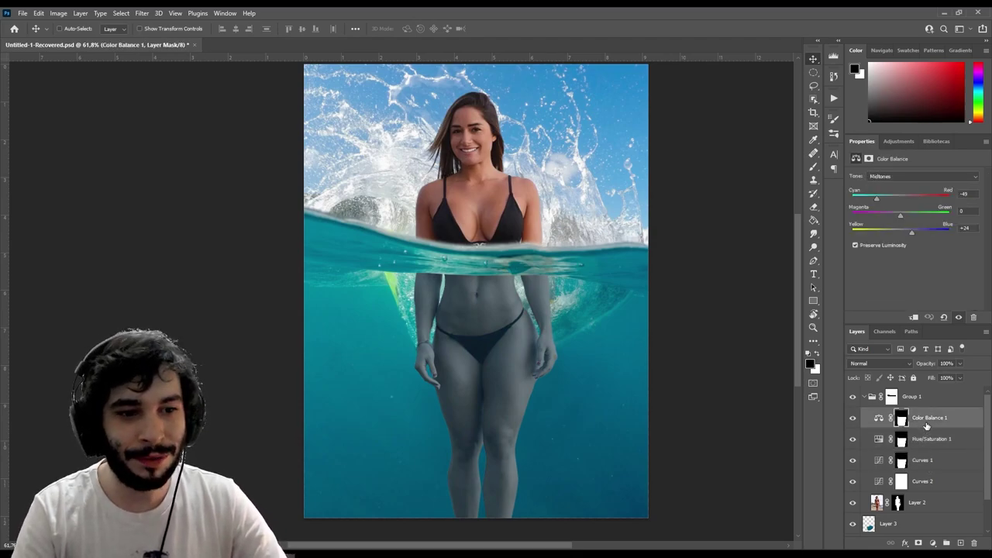